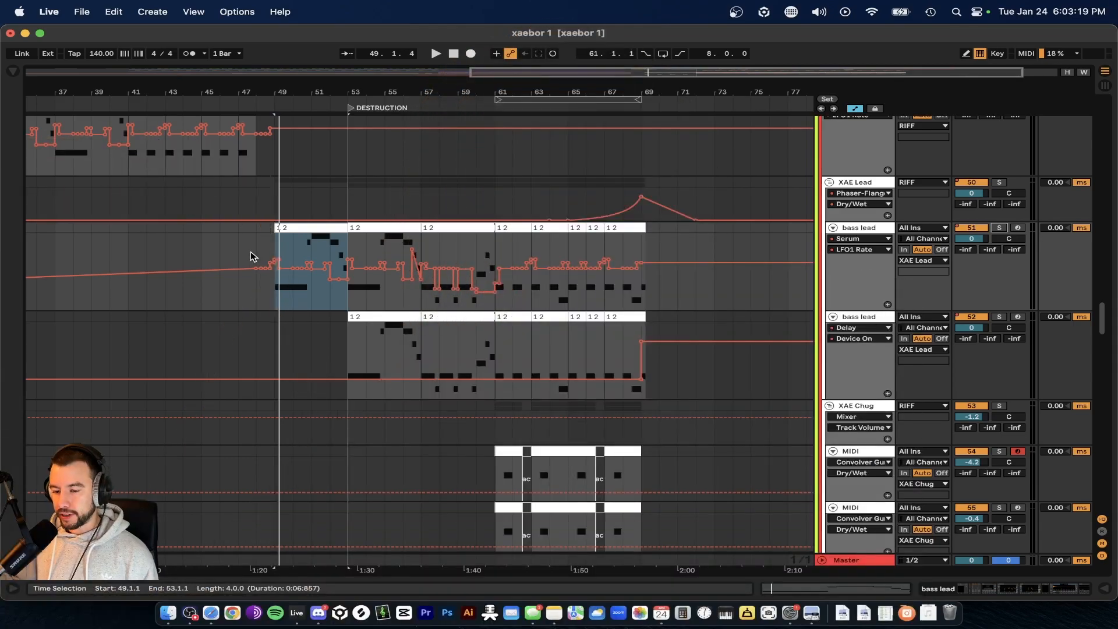
- Solo the upper bass lead track and play its opening phrase from bar 49
scroll(289, 256, up, 3)
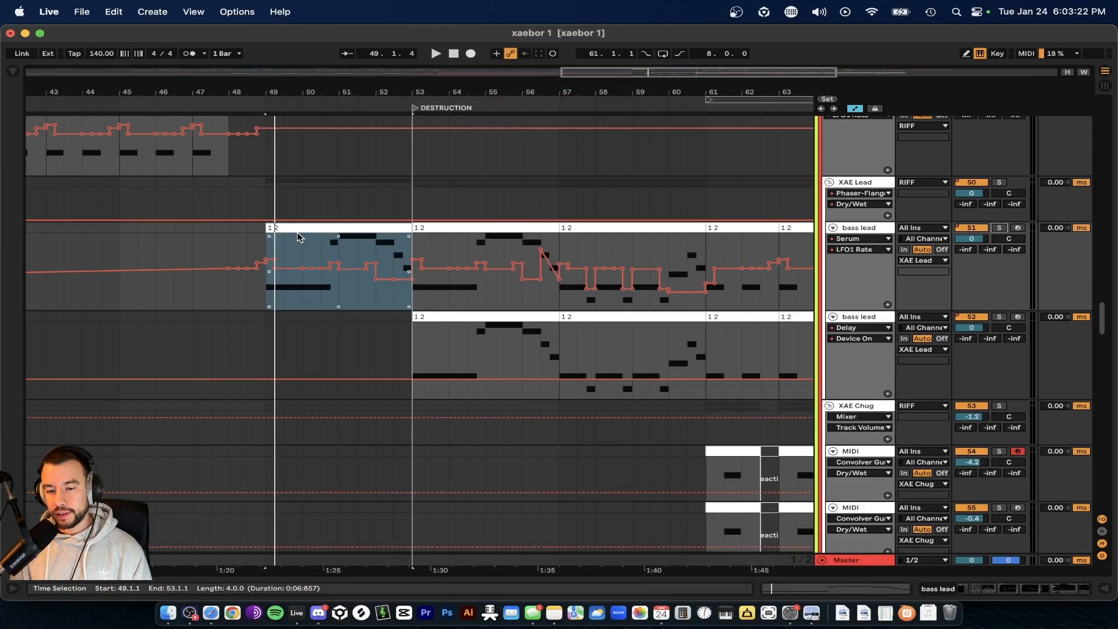
click(999, 228)
scroll(324, 350, down, 3)
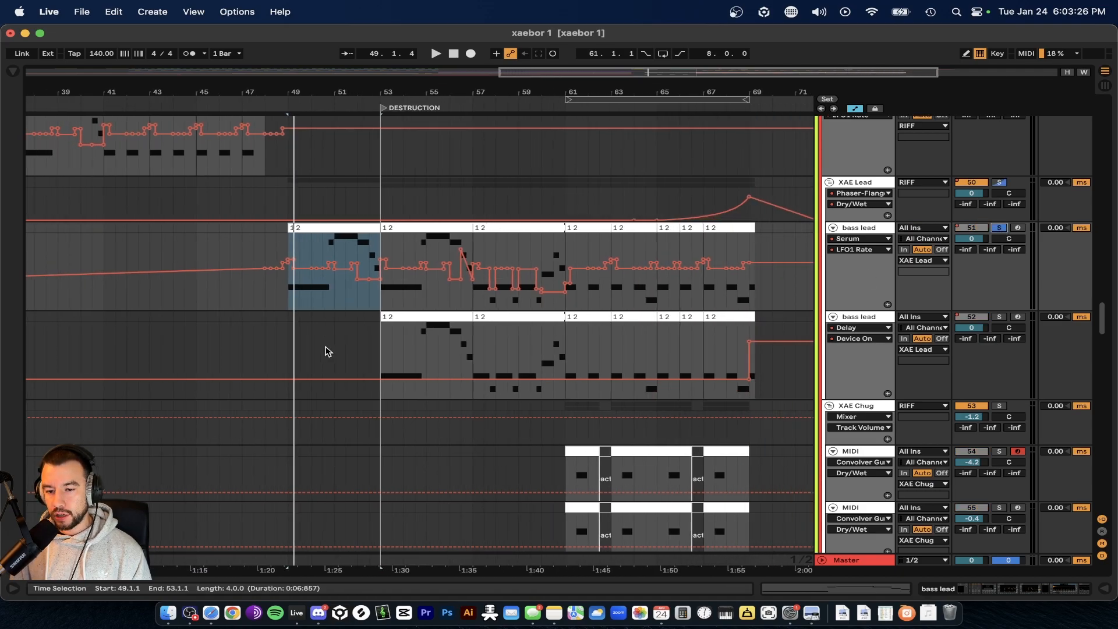
key(space)
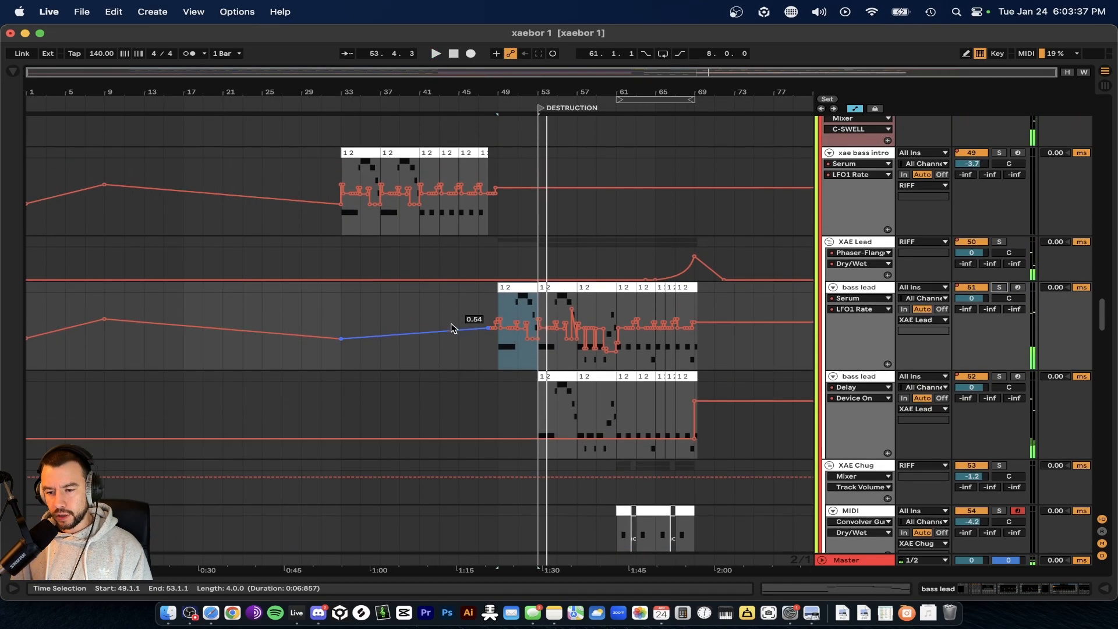
- Play the arrangement from bar 45 to hear the bass lead in the full mix around the DESTRUCTION marker
click(455, 257)
scroll(455, 257, up, 5)
key(space)
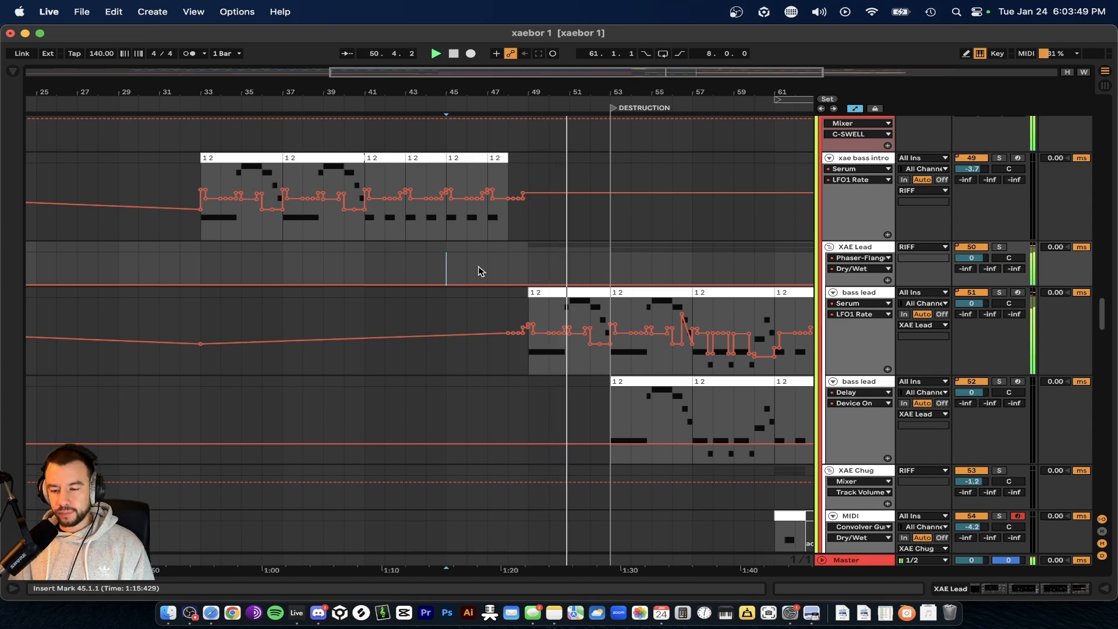
scroll(478, 271, down, 5)
scroll(478, 271, down, 1)
scroll(478, 271, down, 1)
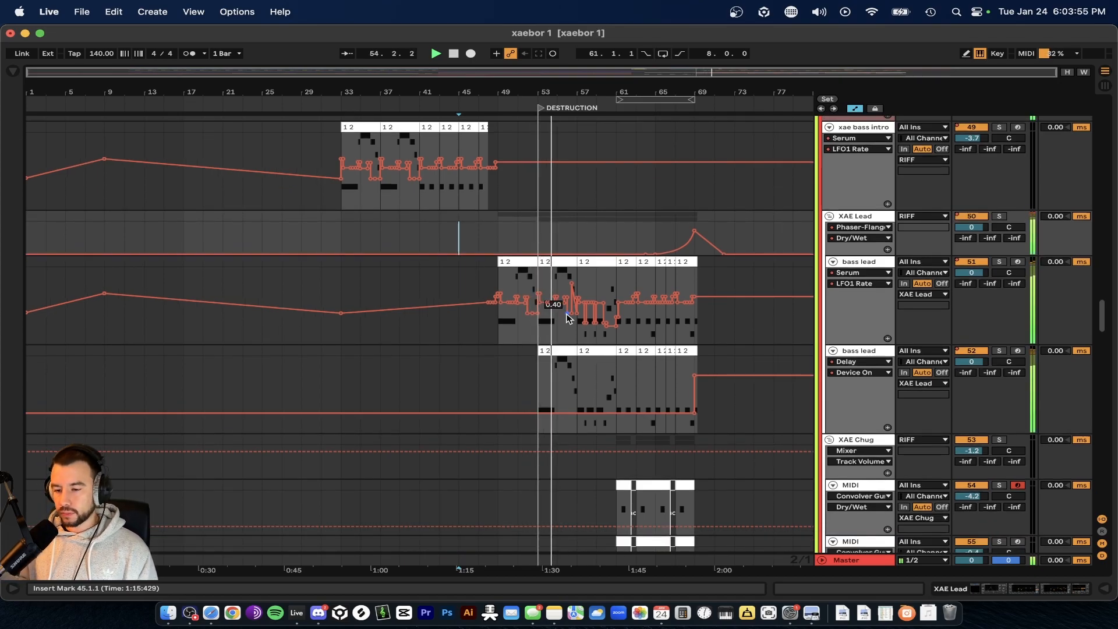
scroll(566, 317, up, 3)
scroll(368, 374, right, 5)
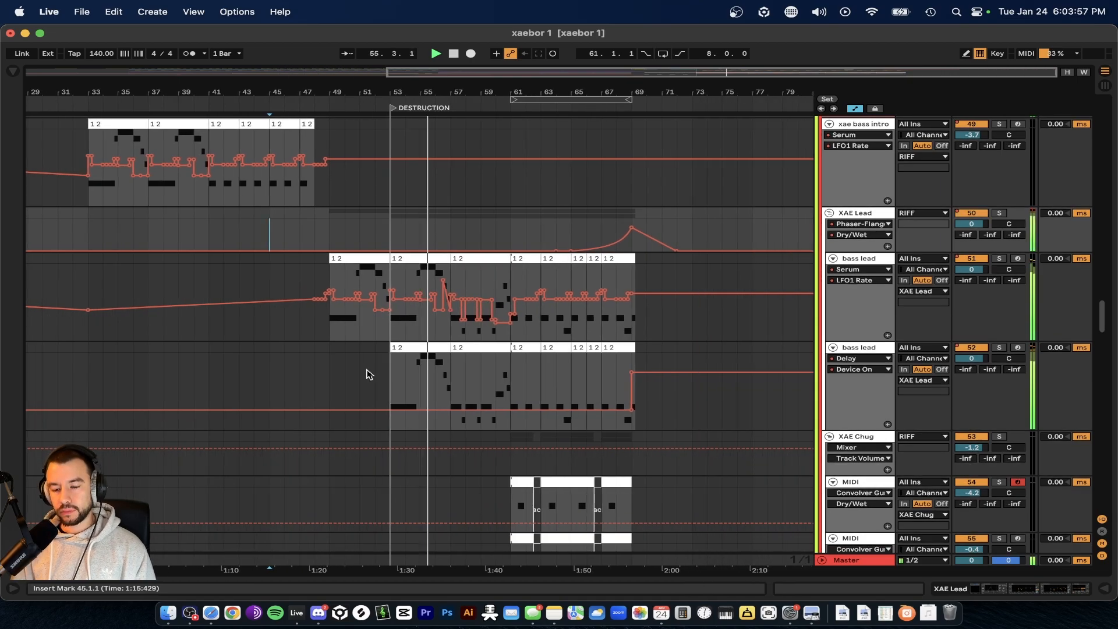
scroll(368, 374, up, 2)
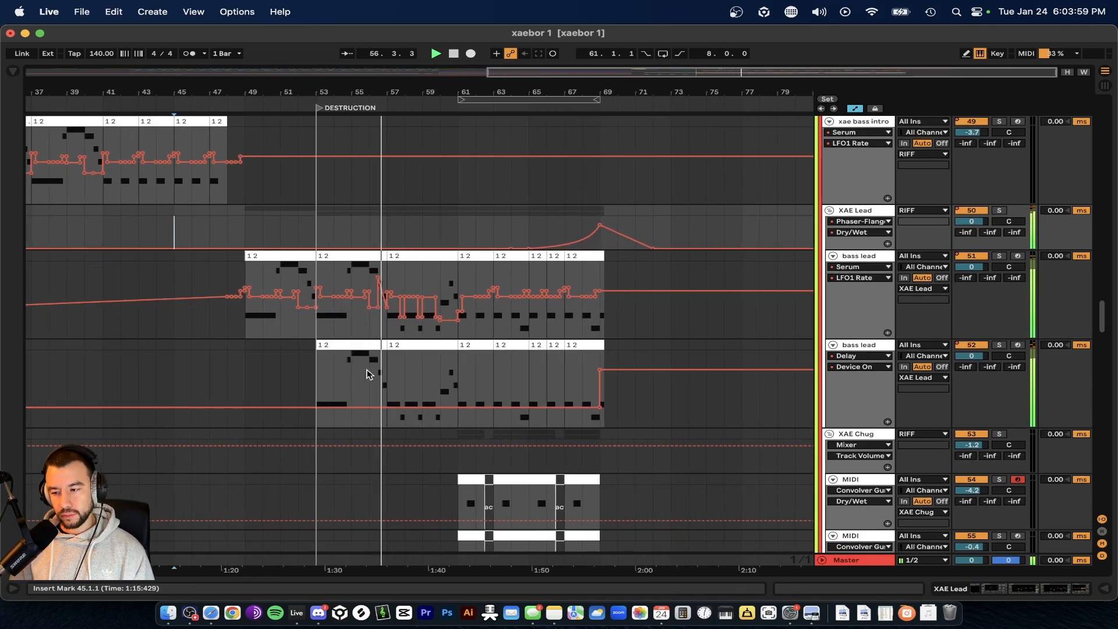
scroll(368, 373, down, 2)
scroll(368, 373, left, 4)
scroll(460, 373, up, 2)
scroll(460, 373, right, 3)
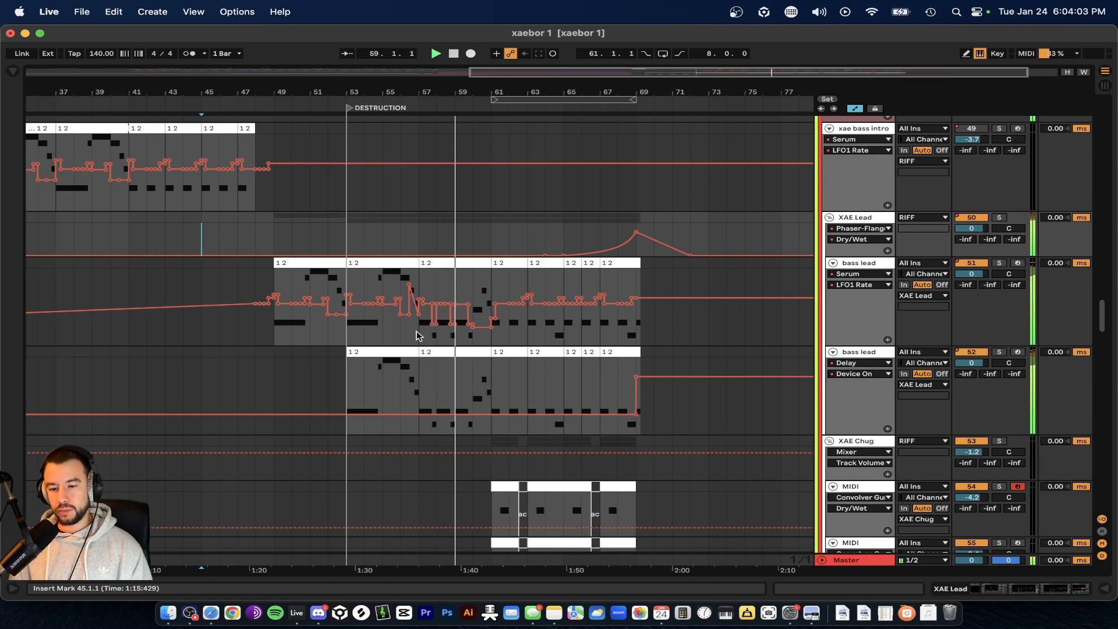
scroll(417, 336, up, 1)
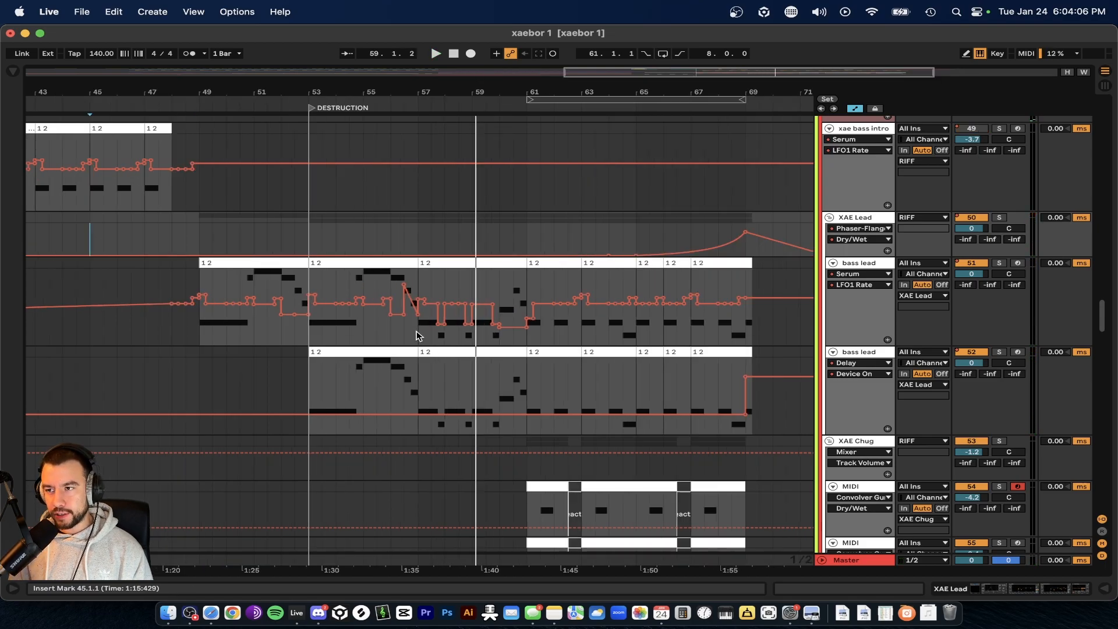
scroll(417, 336, down, 2)
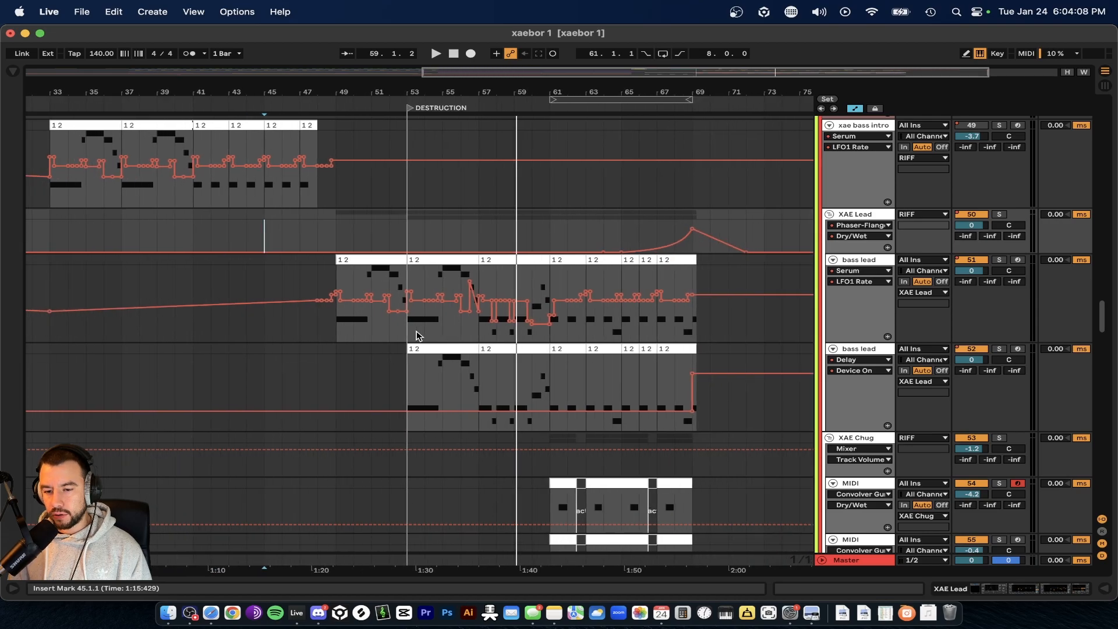
- Open the upper bass lead's clip at bar 49 for note editing and set its scale to D Minor
click(354, 254)
scroll(354, 254, up, 2)
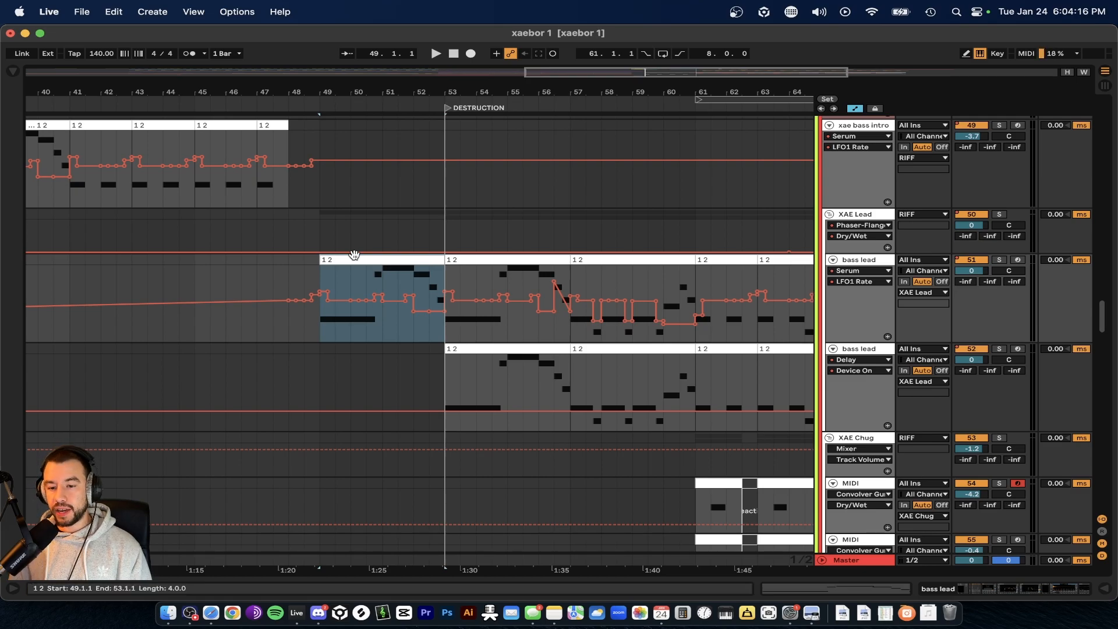
double_click(354, 254)
scroll(347, 517, down, 1)
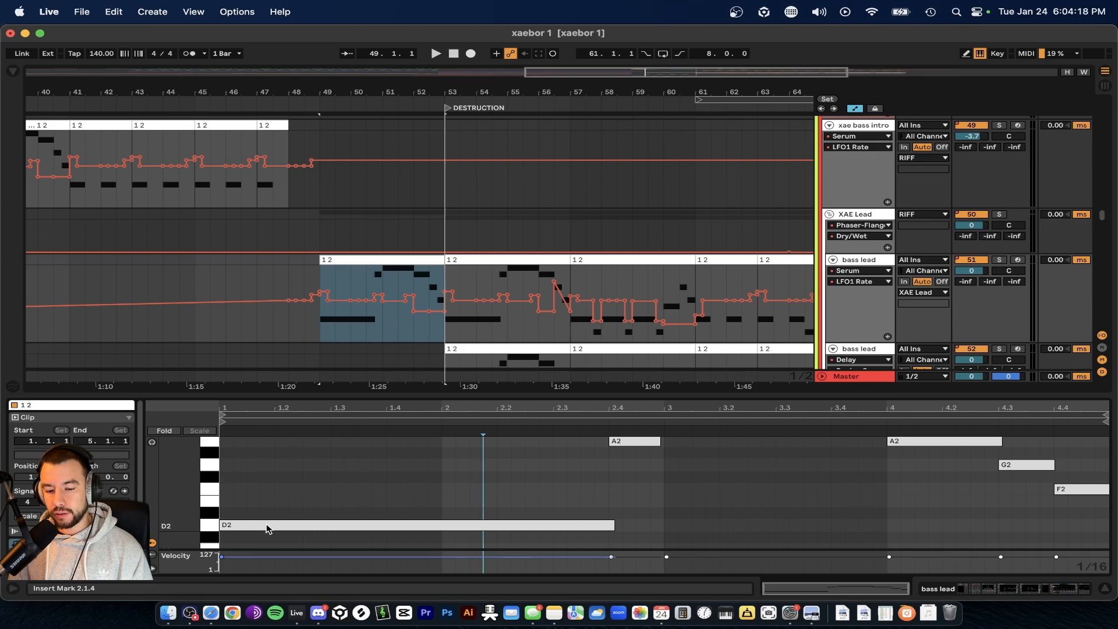
click(27, 516)
click(59, 515)
click(63, 420)
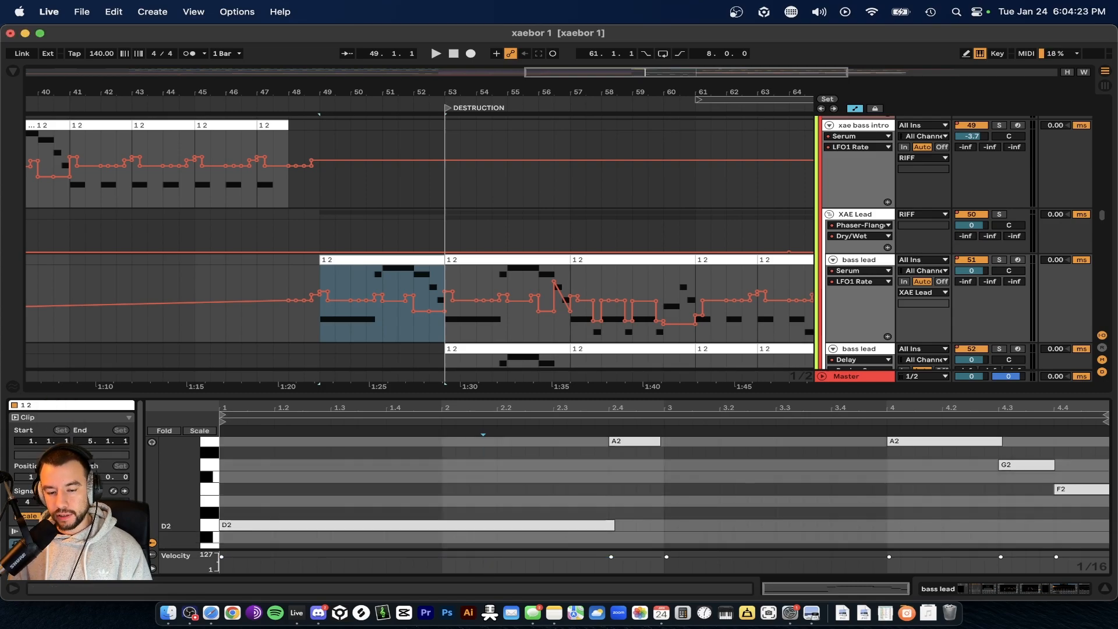
click(102, 516)
click(110, 201)
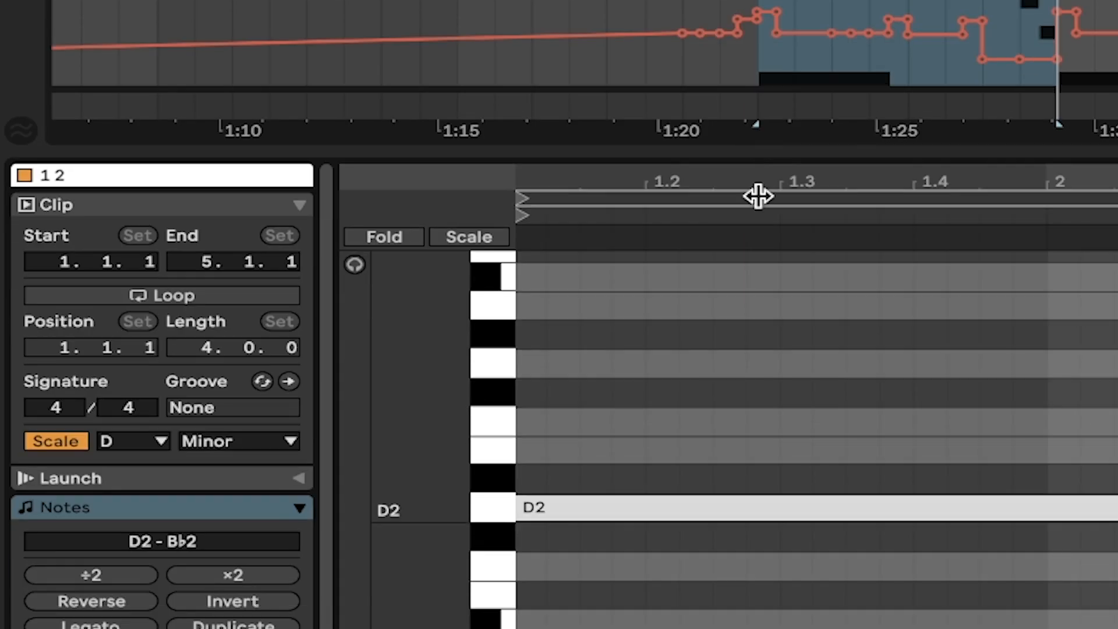
- Examine the bar 49 clip's note pattern against the highlighted scale in the enlarged note editor
scroll(833, 612, up, 5)
scroll(833, 612, up, 1)
scroll(833, 611, down, 2)
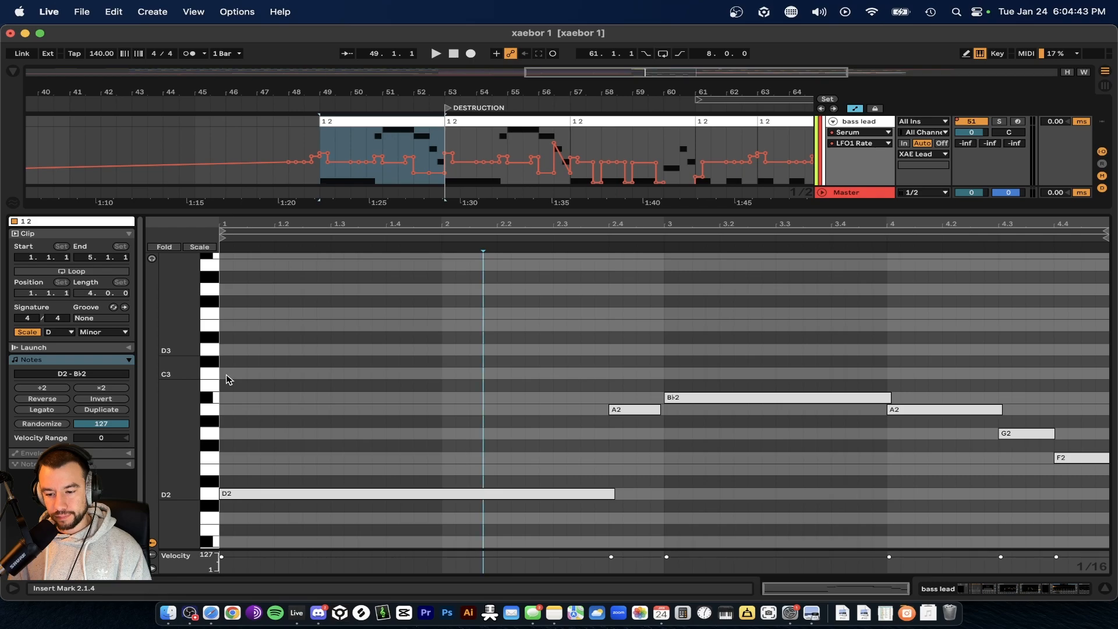
scroll(684, 436, down, 1)
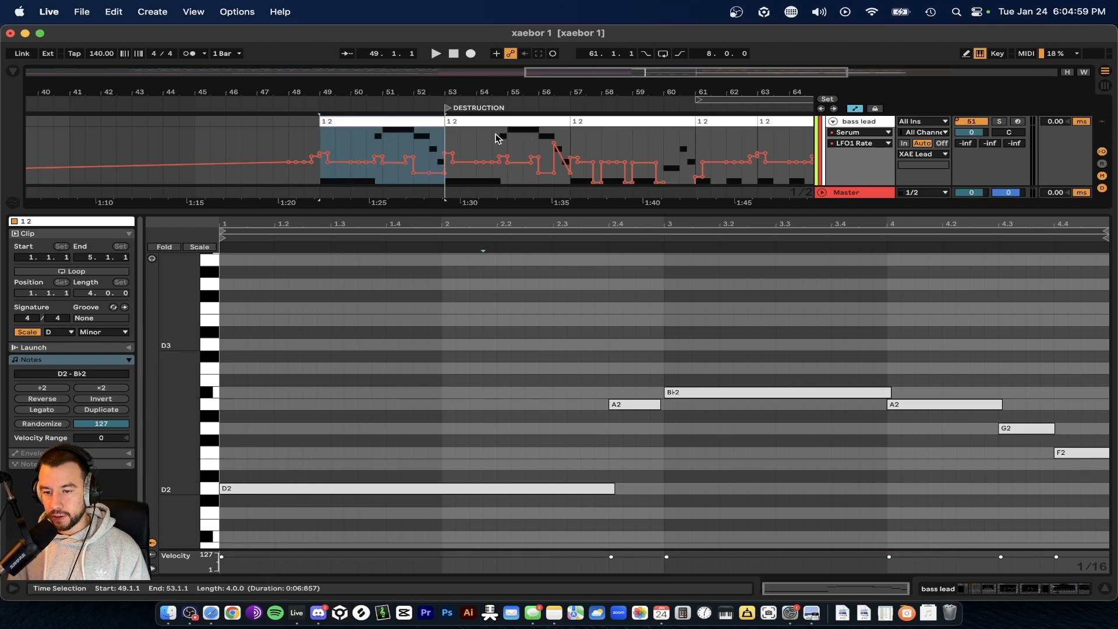
- Arm the upper bass lead track and audition its sound with a few notes
scroll(482, 176, down, 2)
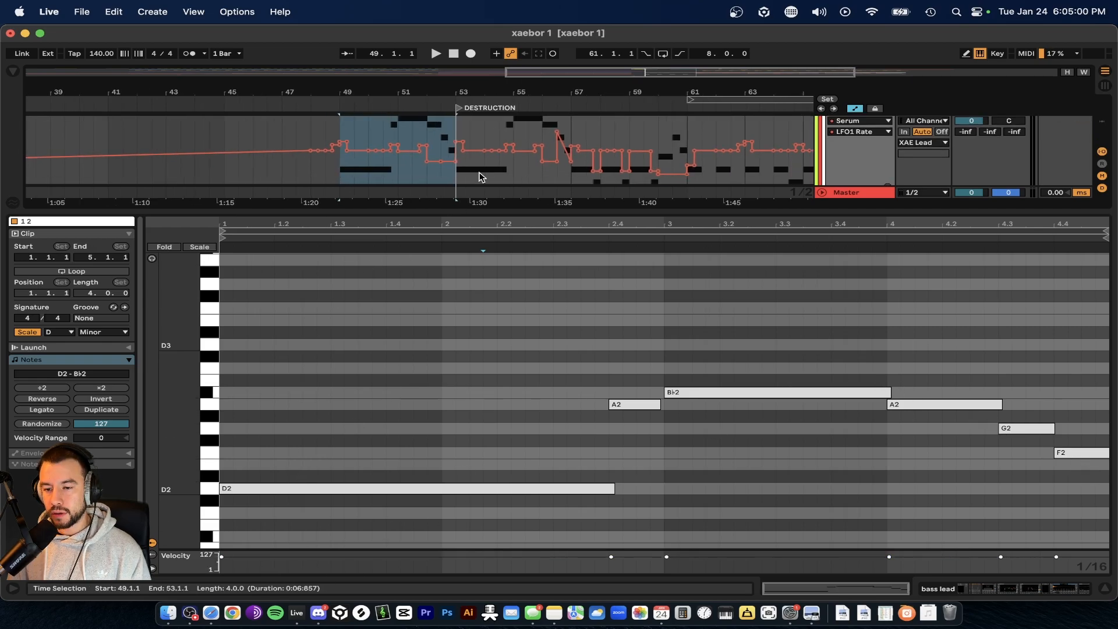
scroll(475, 197, up, 1)
mouse_move(473, 210)
mouse_down()
mouse_move(474, 251)
mouse_move(475, 220)
mouse_up()
scroll(986, 147, up, 1)
key(a)
key(z)
key(s)
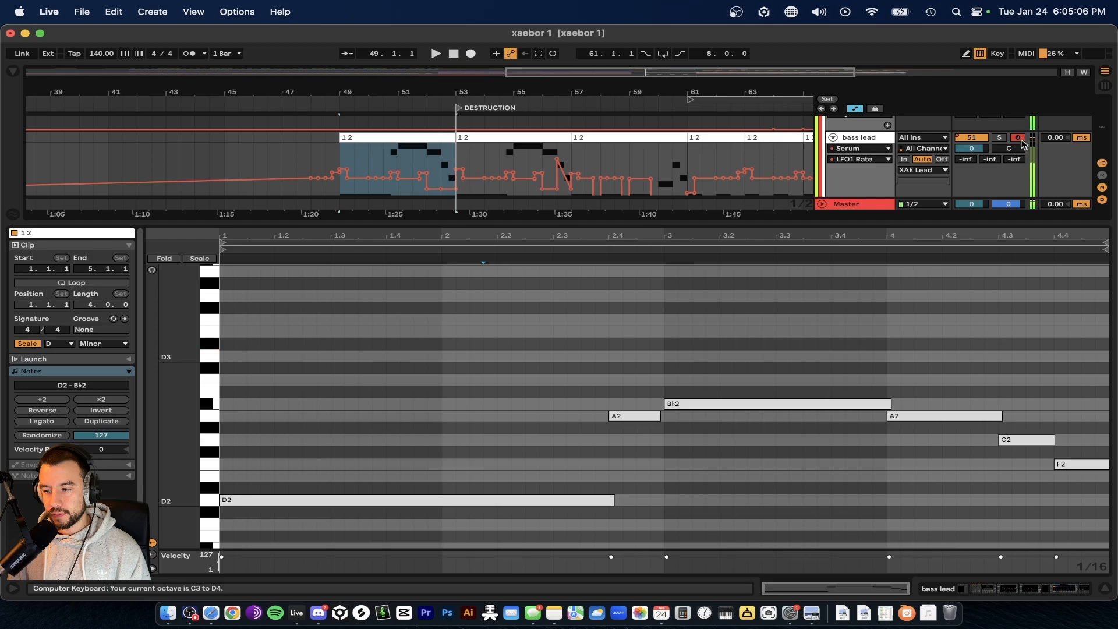
- Hide the clip's note editor and disarm the first MIDI track in the XAE Chug group
key(super+alt+l)
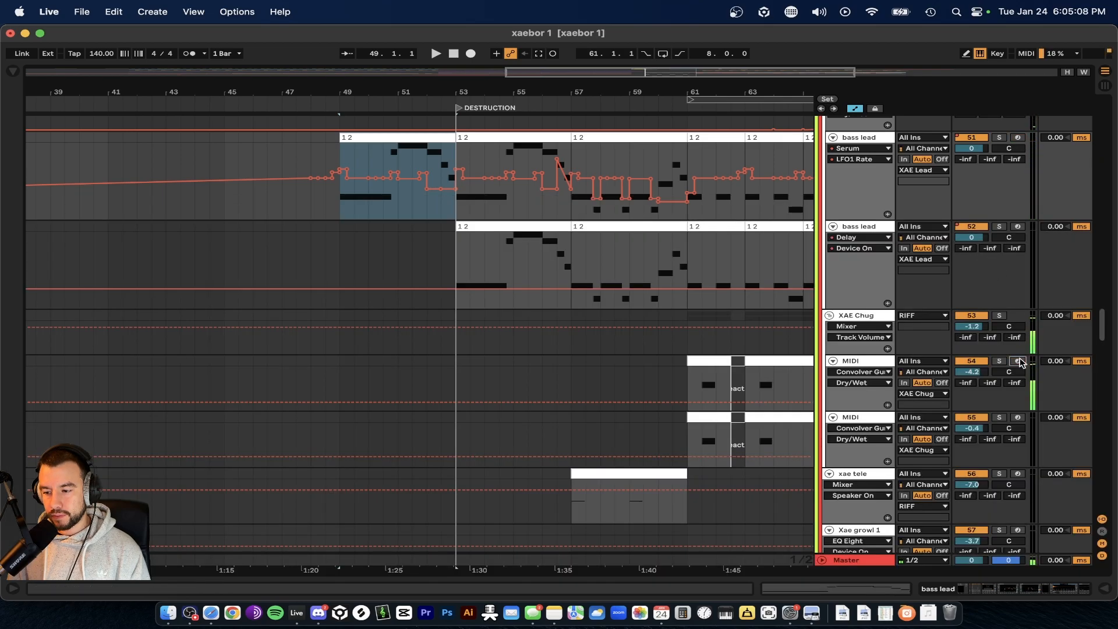
scroll(1010, 216, down, 10)
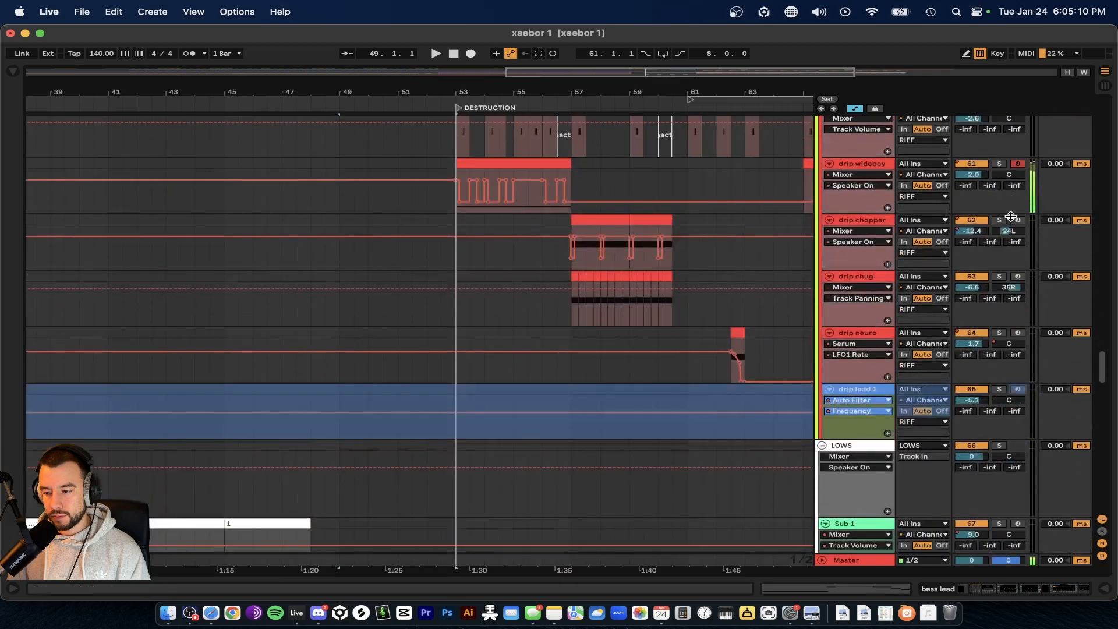
scroll(1017, 218, up, 10)
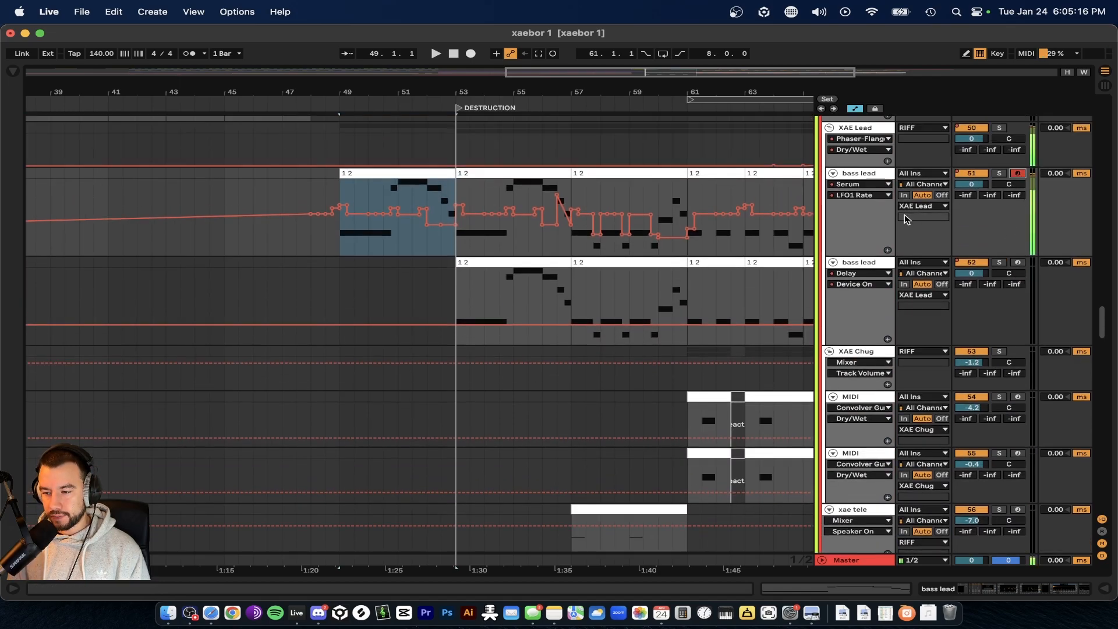
- Show the upper bass lead's device chain and collapse Amp, FletcherMunsonCurve, EQ Eight, Ozone Imager 2, Hybrid Reverb and Channel EQ
double_click(866, 173)
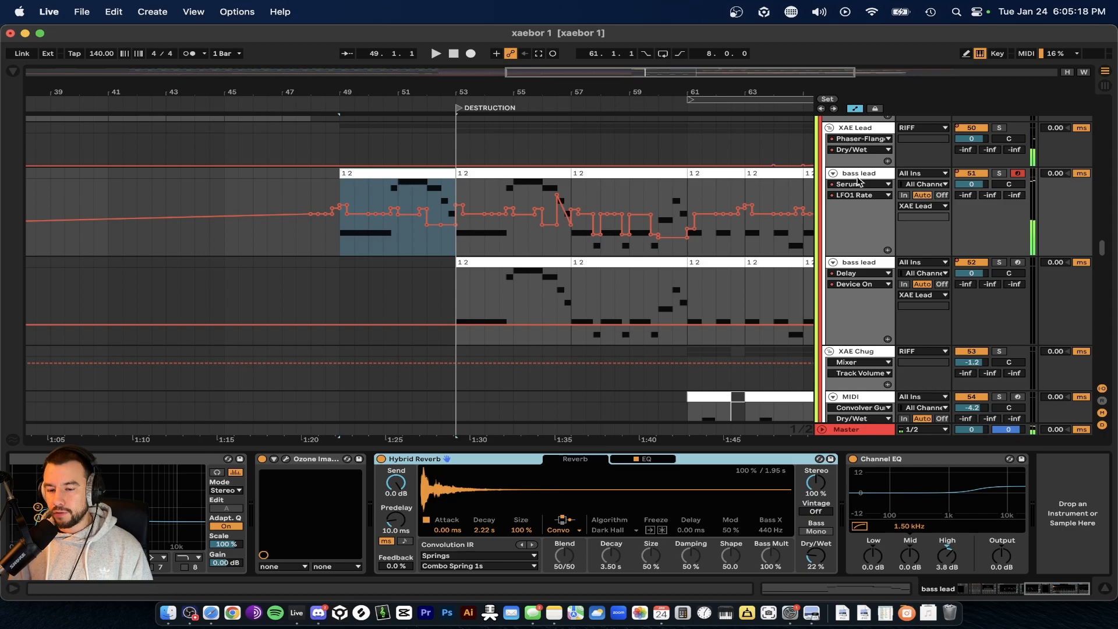
scroll(324, 473, left, 10)
click(439, 460)
double_click(439, 461)
double_click(495, 460)
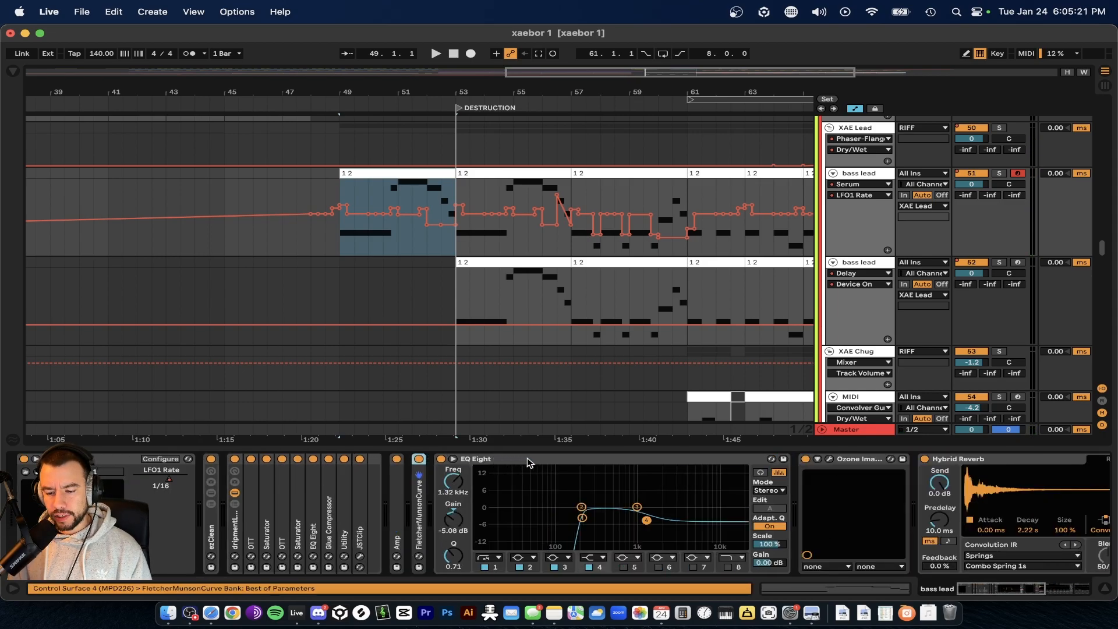
double_click(527, 462)
double_click(522, 463)
double_click(522, 462)
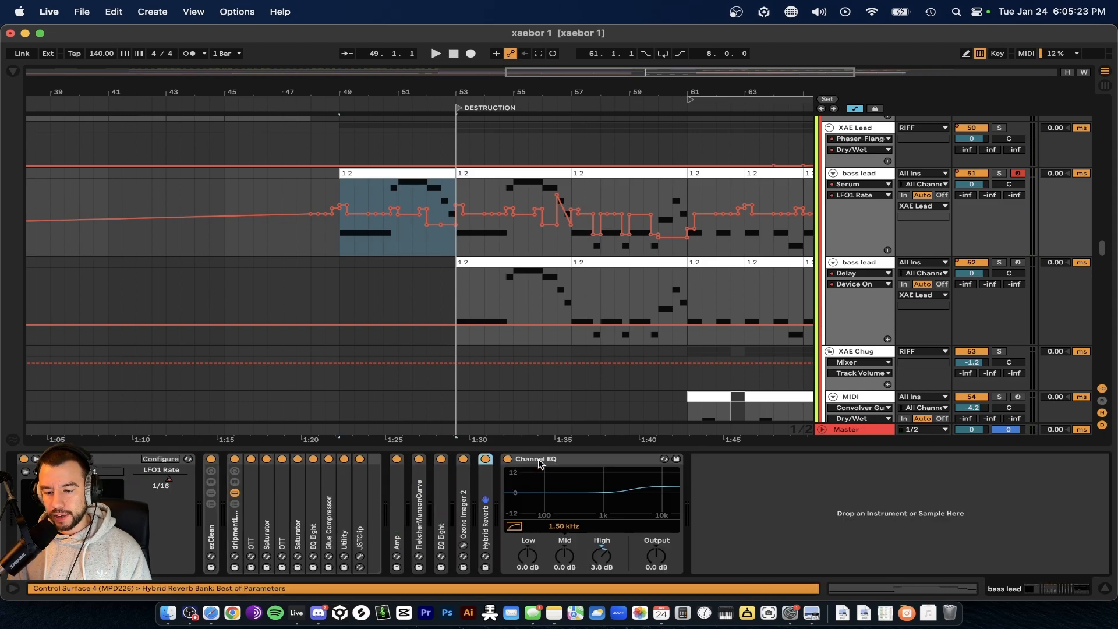
double_click(539, 461)
- Turn off all effect devices on the upper bass lead from ezClean through Channel EQ, leaving only Serum on
click(223, 527)
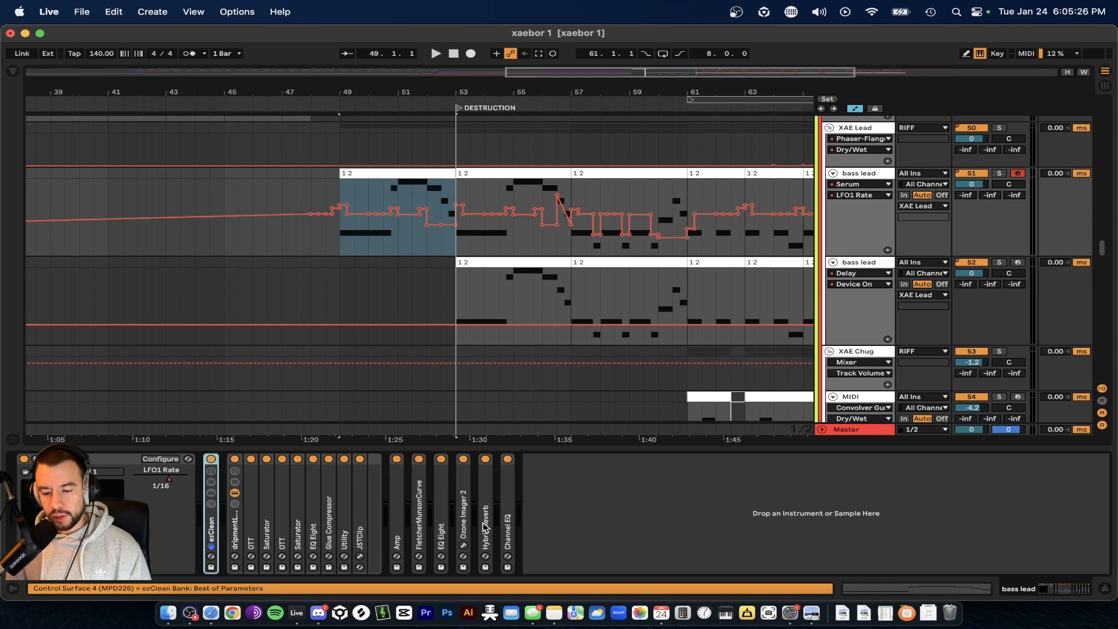
click(291, 539)
click(213, 527)
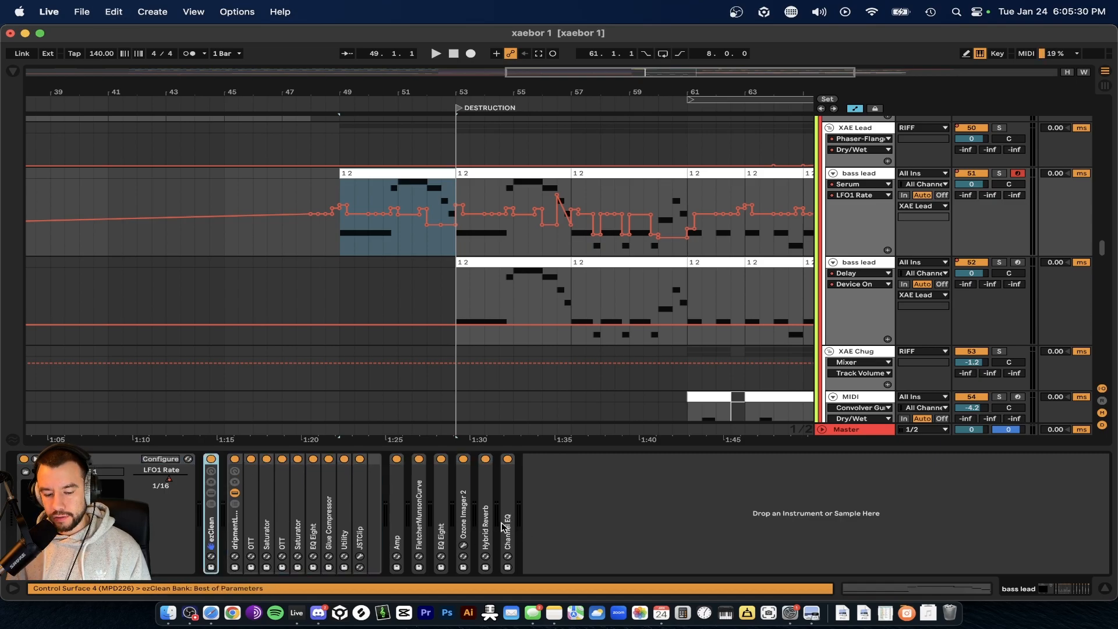
click(254, 481)
click(210, 457)
click(585, 502)
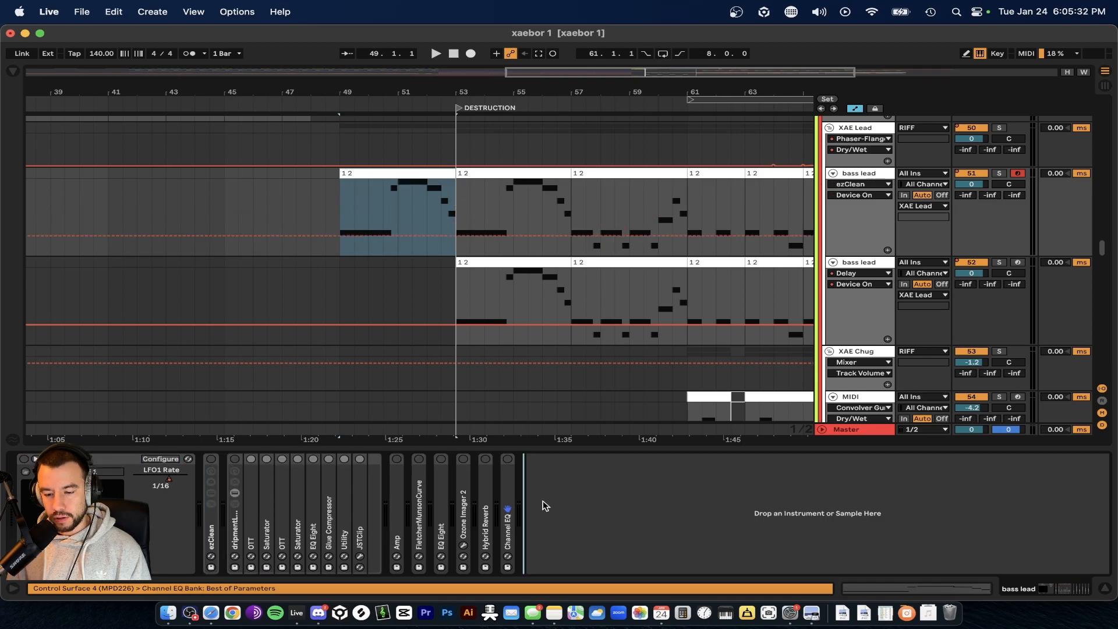
click(24, 460)
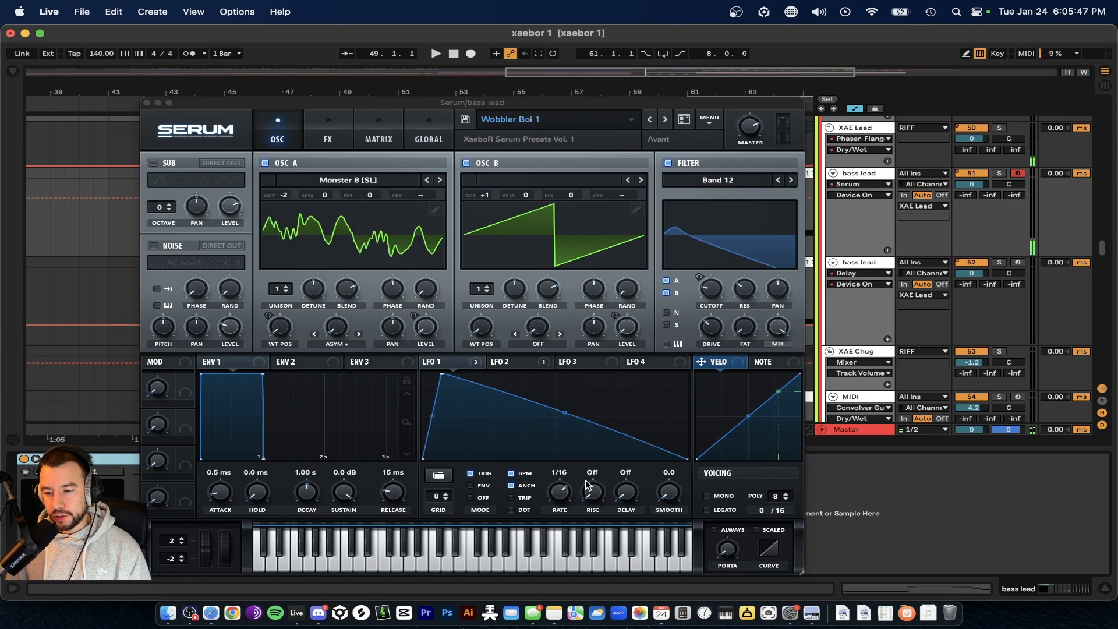
- Audition the dry Wobbler Boi 1 patch in Serum by playing notes across several octaves
key(f)
key(d)
key(s)
key(a)
key(z)
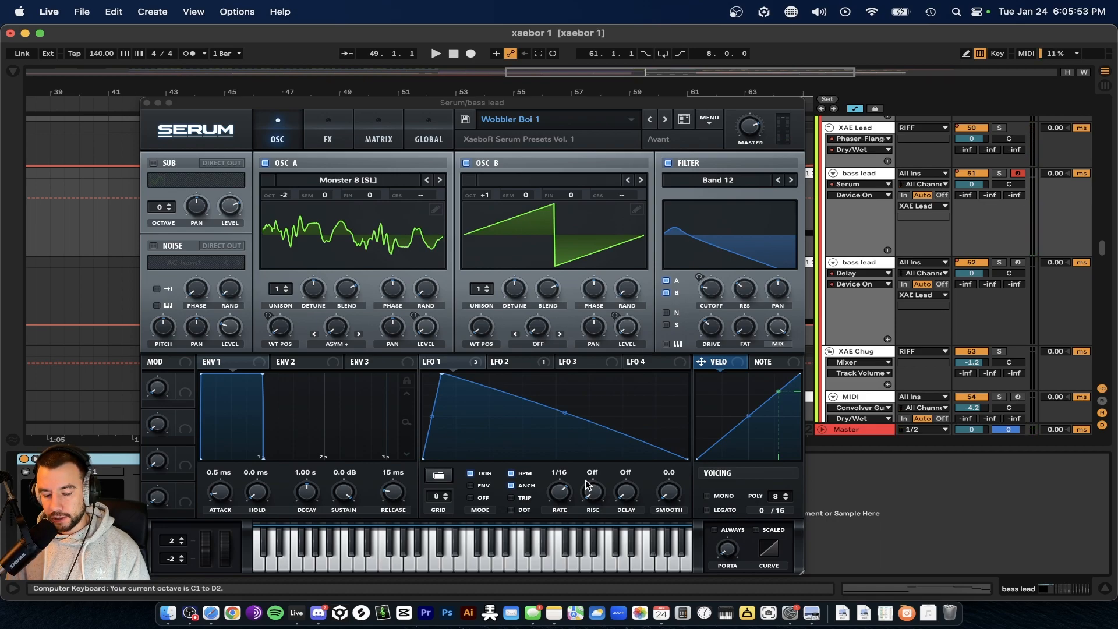
key(s)
key(x)
key(s)
key(x)
key(s)
key(x)
key(z)
key(s)
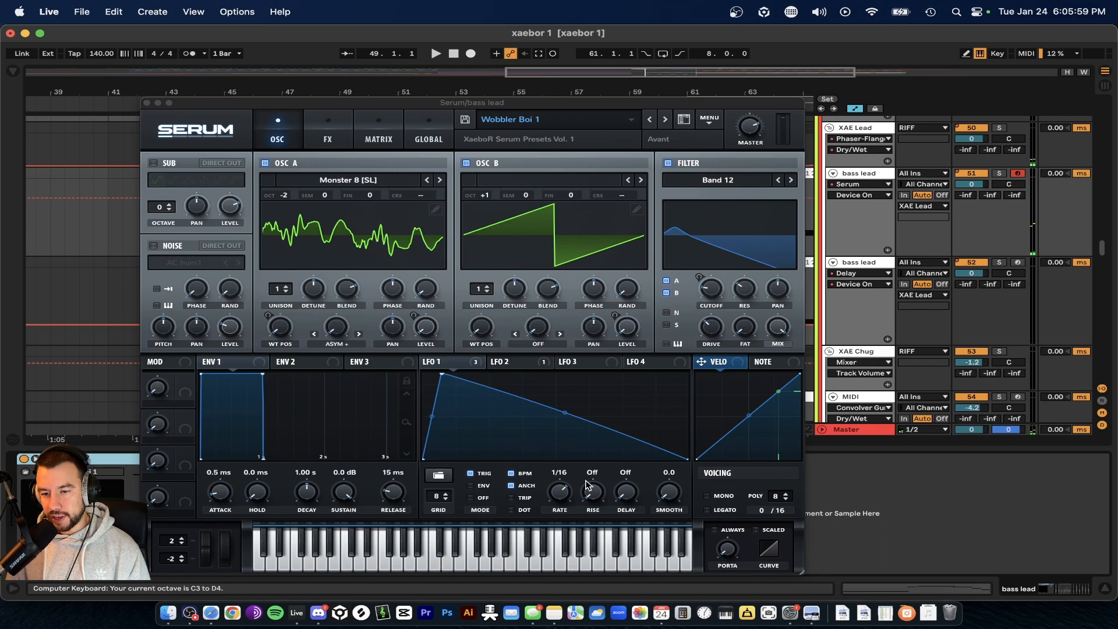
key(s)
key(z)
key(s)
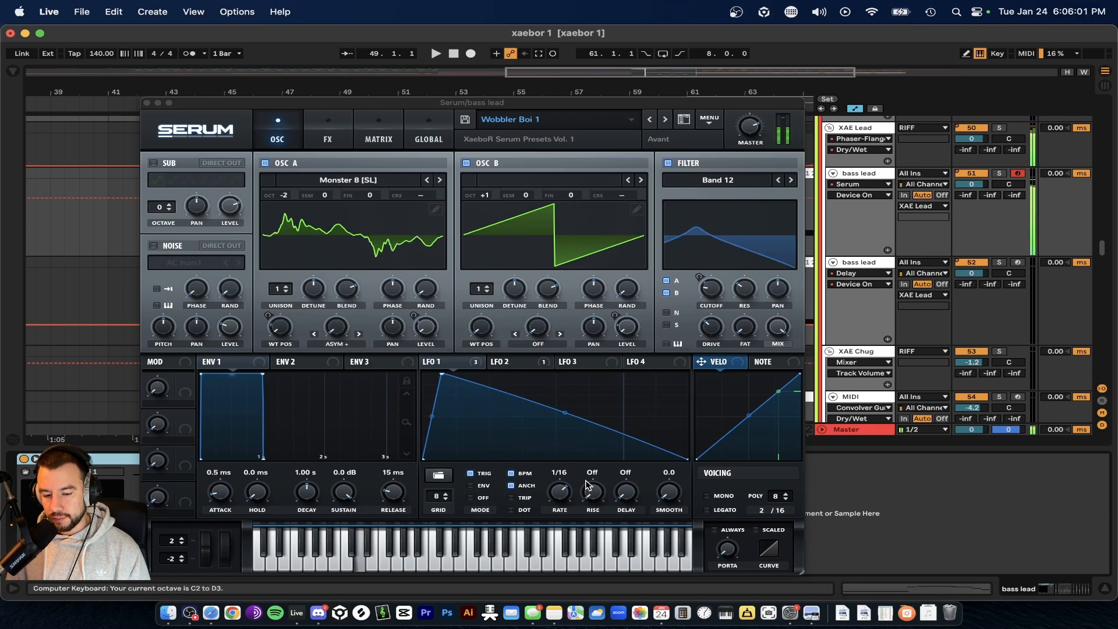
key(z)
key(s)
key(x)
key(s)
key(x)
key(s)
key(s)
key(z)
key(s)
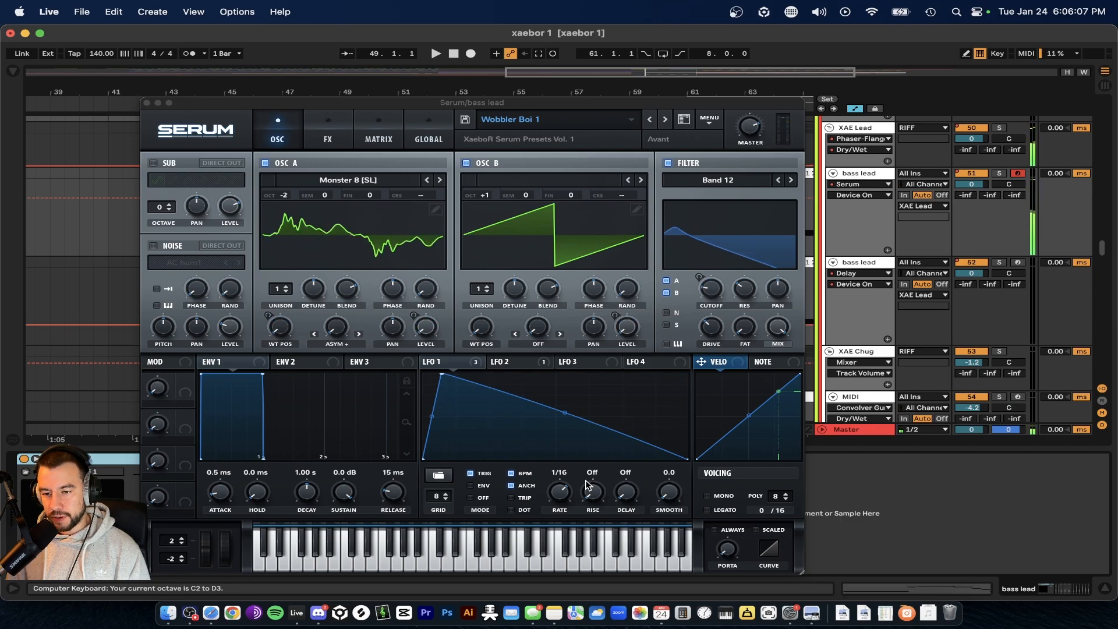
key(x)
key(s)
key(z)
key(s)
key(x)
key(s)
key(z)
key(s)
key(s)
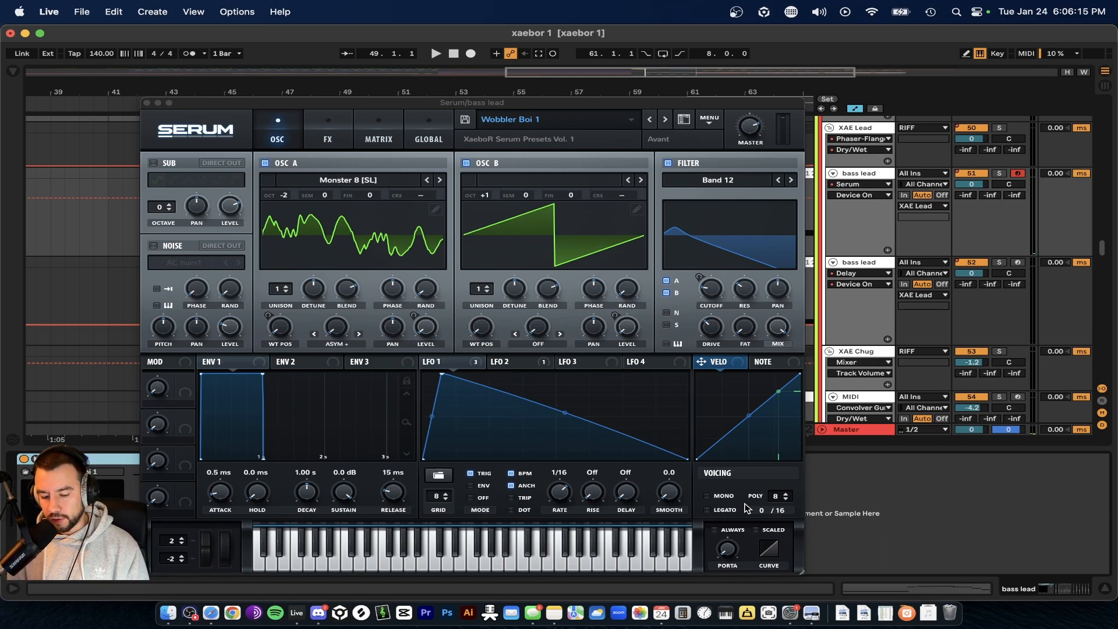
- Select LFO 1 in Serum and set its rate to 1/8
click(445, 362)
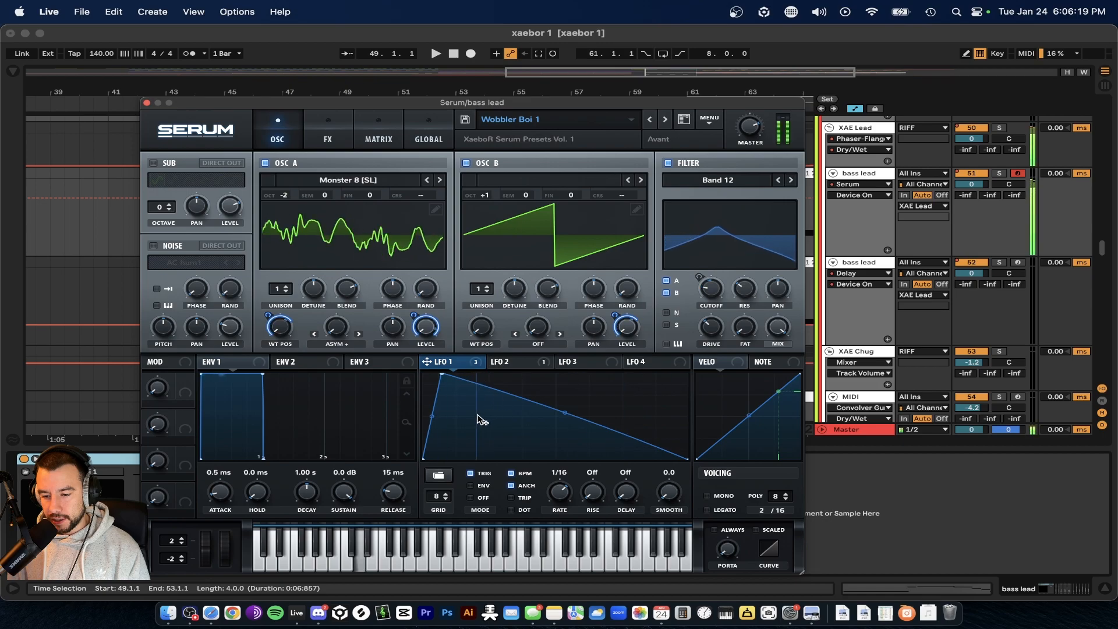
drag(561, 497, 556, 505)
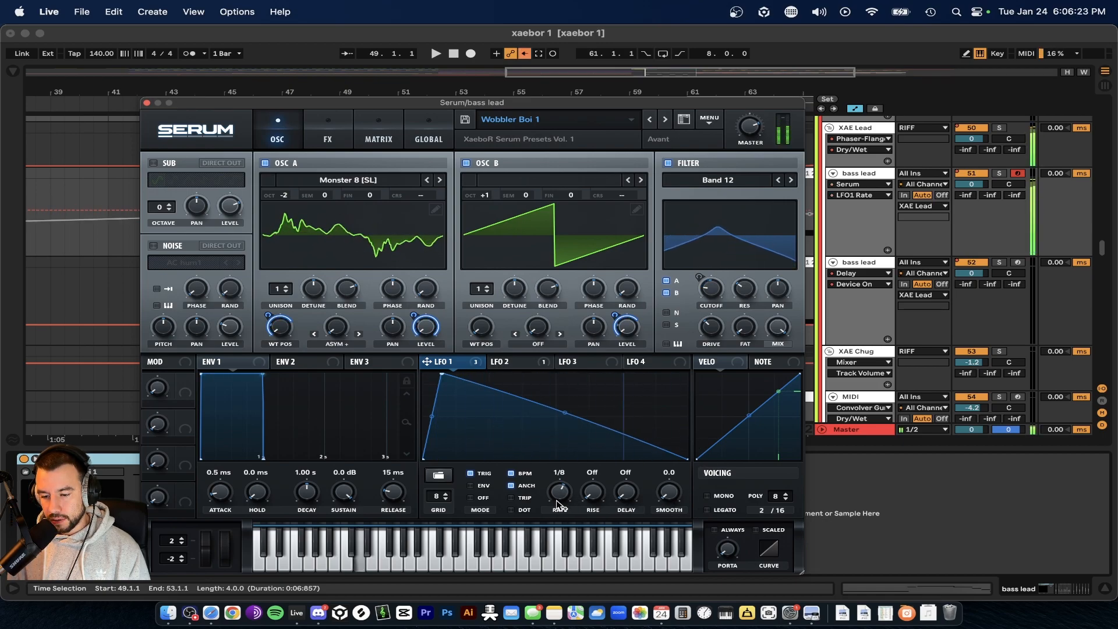
- Try an LFO 1 rate of 1/2 in Serum and switch it to triplet timing at 1/4 t
mouse_move(560, 500)
mouse_down()
mouse_move(559, 515)
mouse_move(572, 486)
mouse_up()
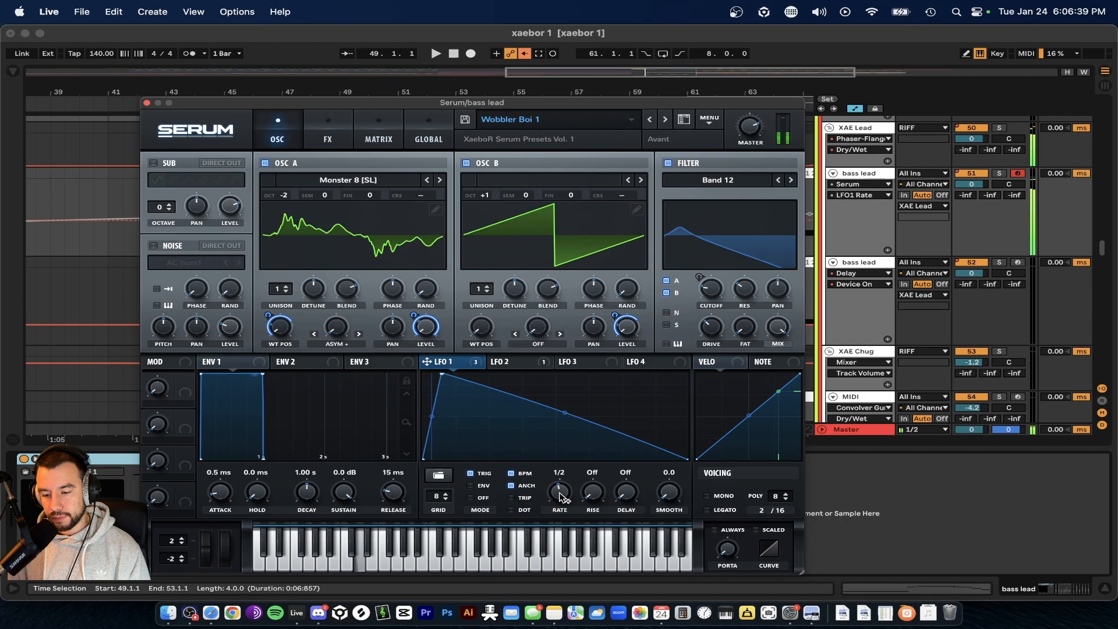
drag(563, 484, 563, 458)
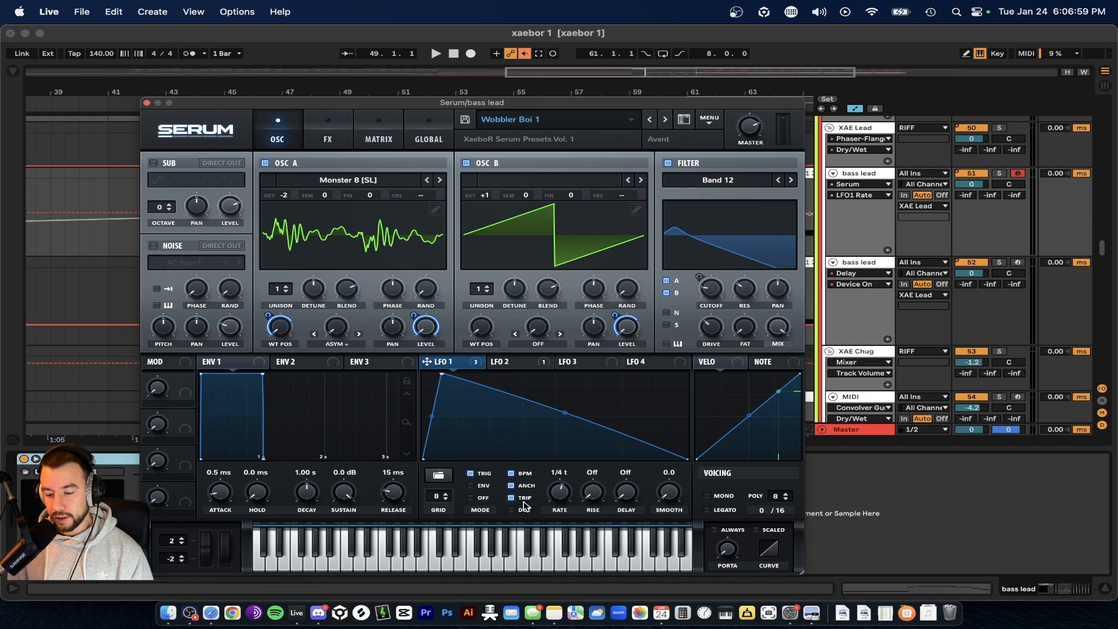
- Add Serum's LFO 1 Rate to the device's configured parameters and close the Serum window
drag(277, 100, 385, 52)
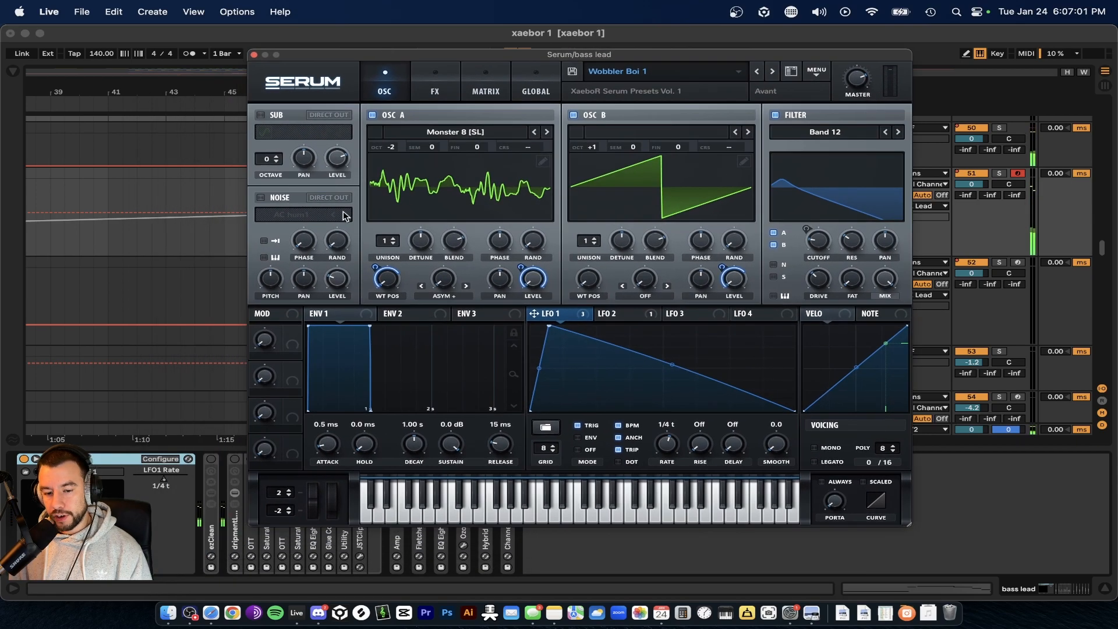
click(163, 460)
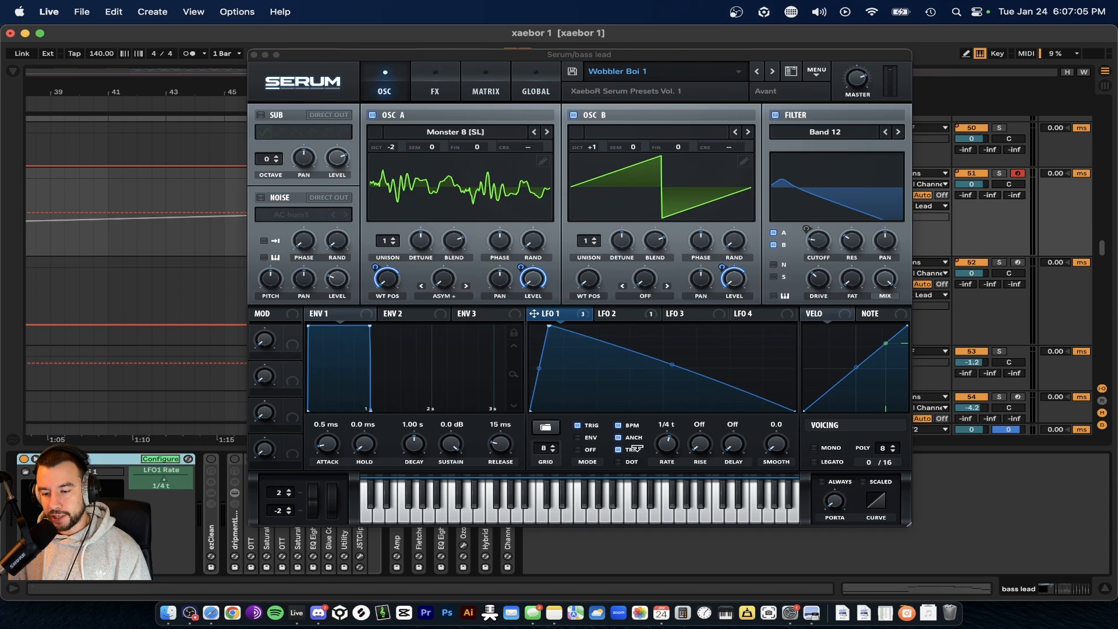
click(667, 442)
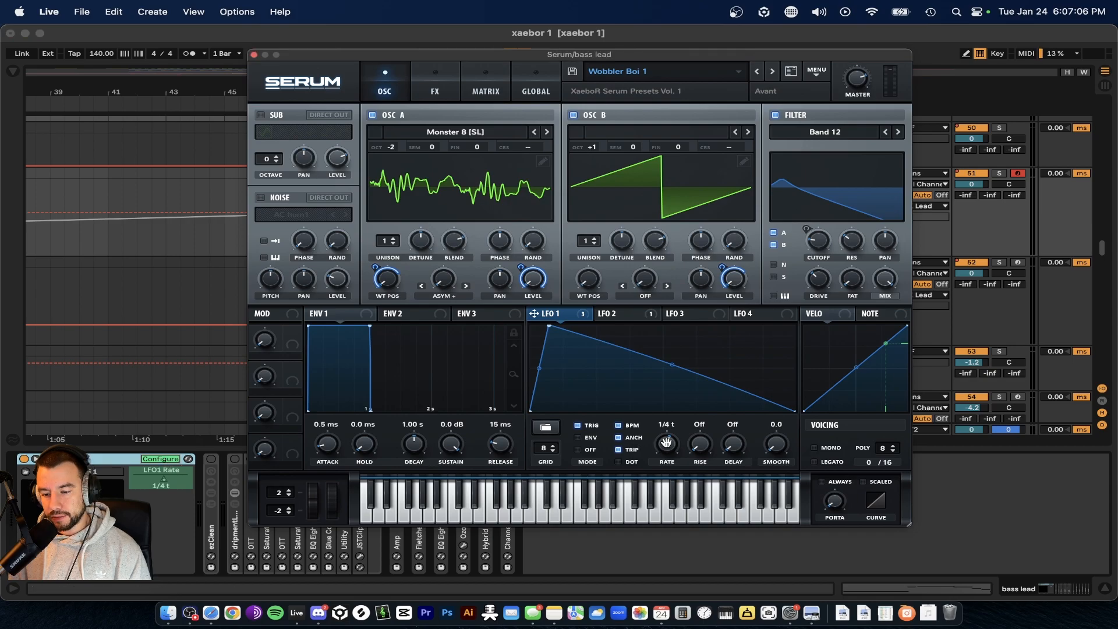
click(175, 460)
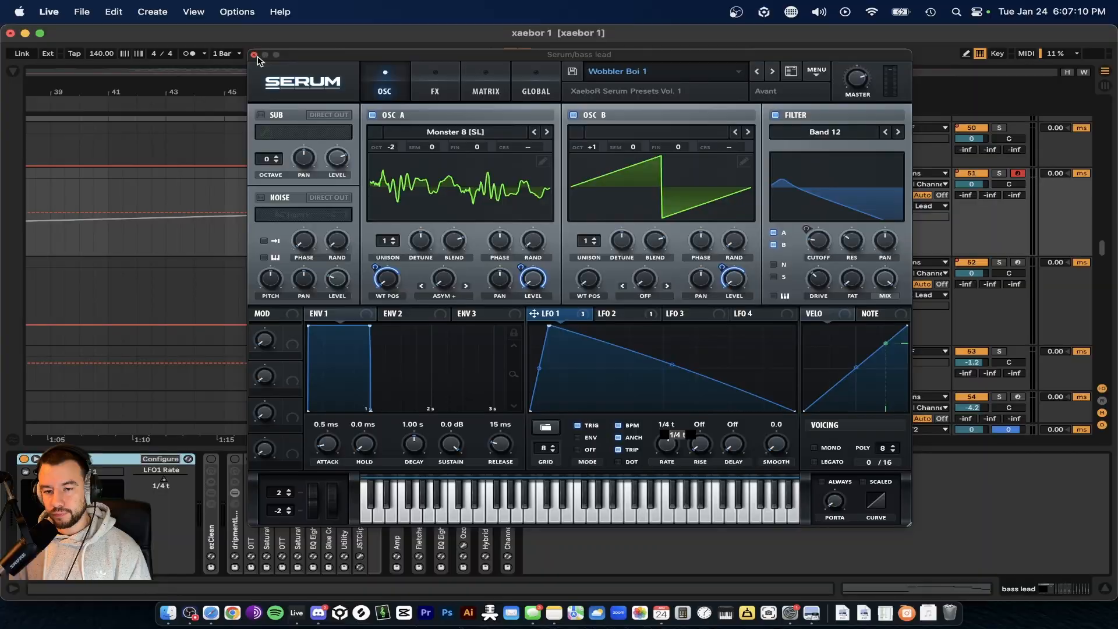
click(256, 55)
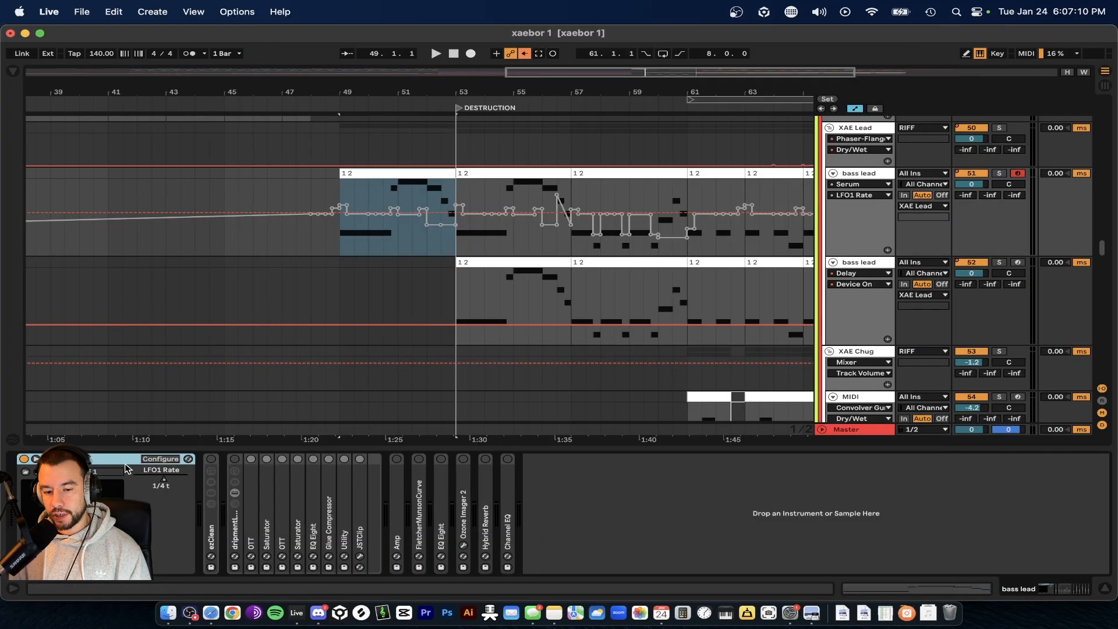
- Show the LFO1 Rate automation on the upper bass lead and clear its whole envelope
right_click(162, 481)
click(176, 488)
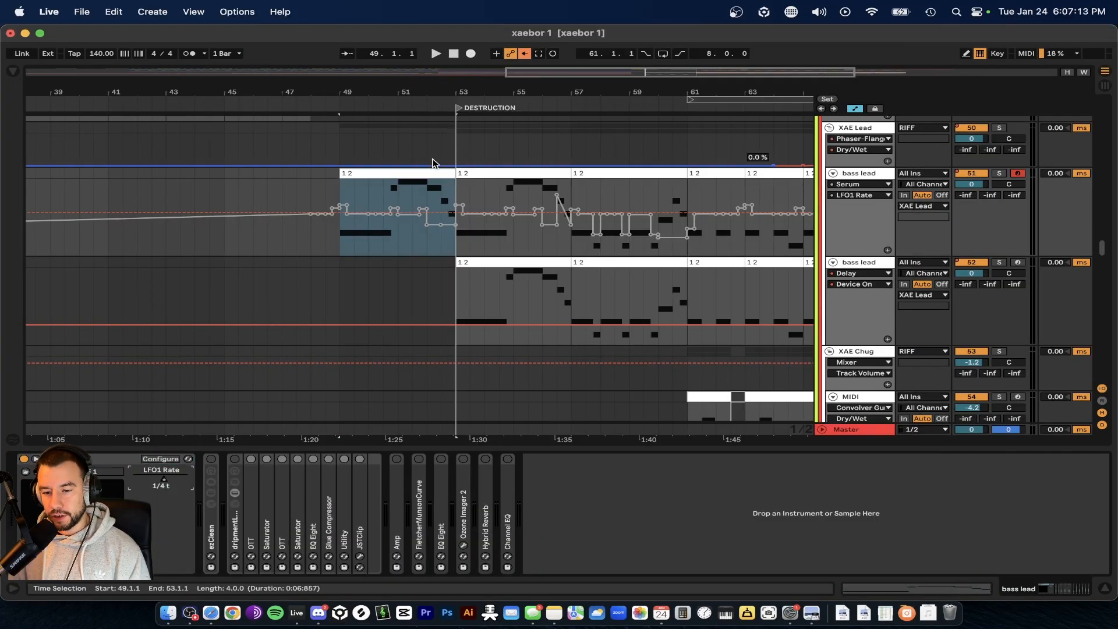
scroll(369, 233, up, 3)
scroll(370, 234, up, 2)
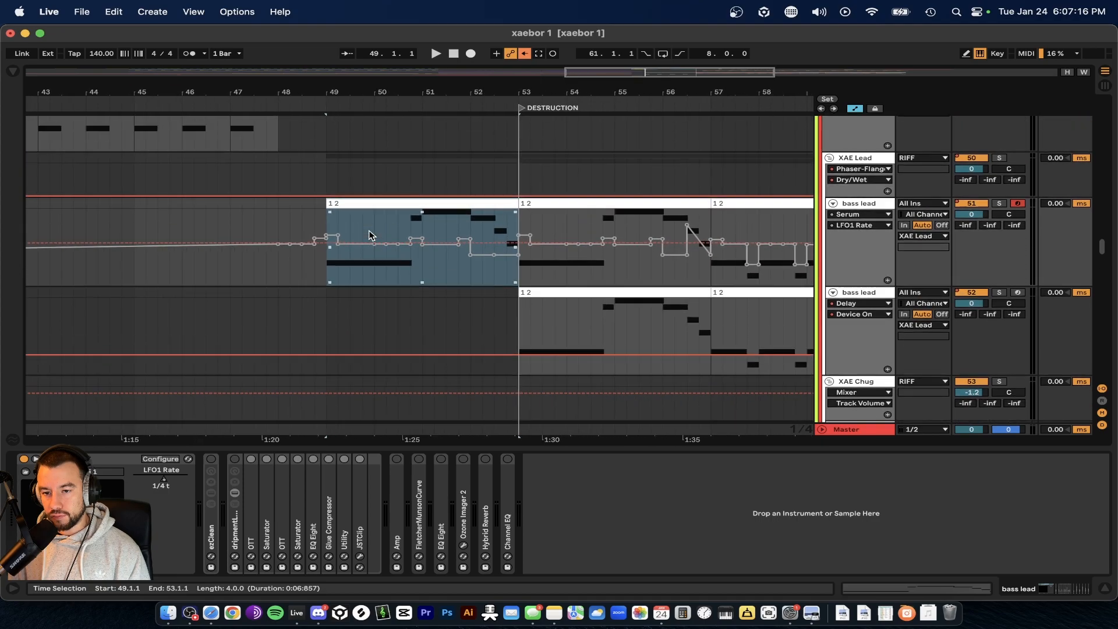
drag(302, 268, 517, 268)
key(Delete)
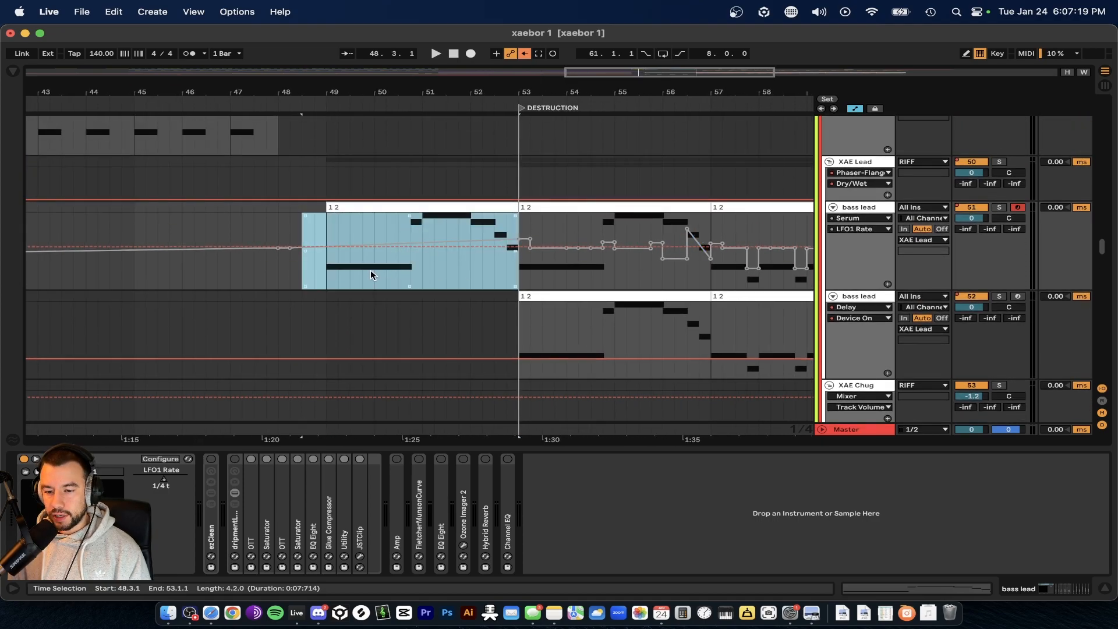
drag(302, 267, 813, 268)
key(Delete)
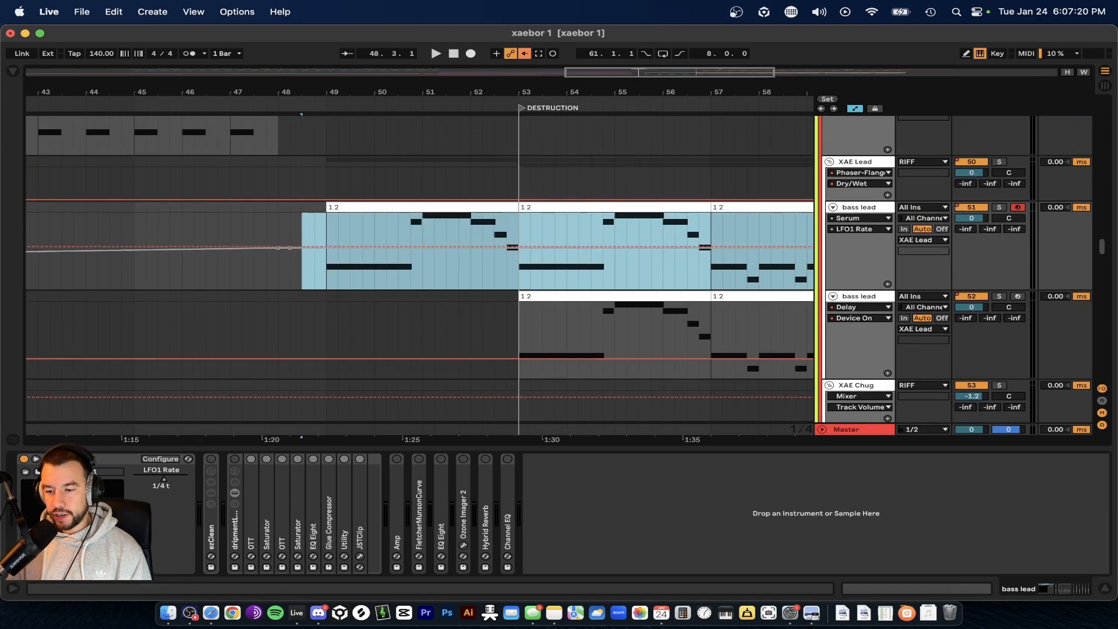
right_click(170, 480)
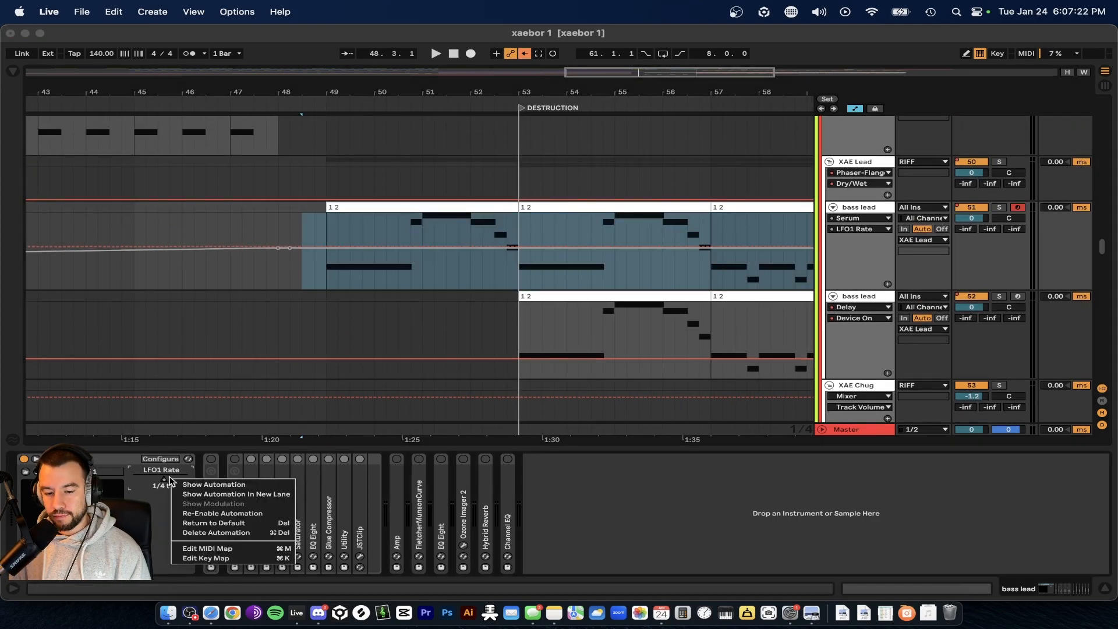
click(205, 523)
click(326, 267)
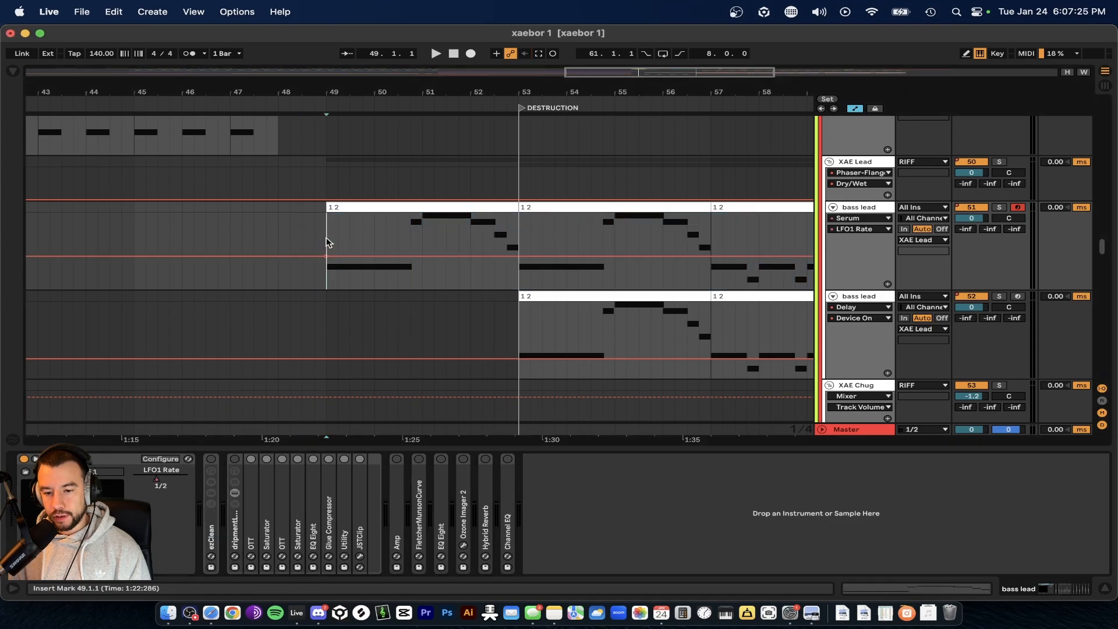
- Add an LFO1 Rate breakpoint at bar 49 on the upper bass lead, set it to 1/4, and play from there
scroll(327, 267, up, 2)
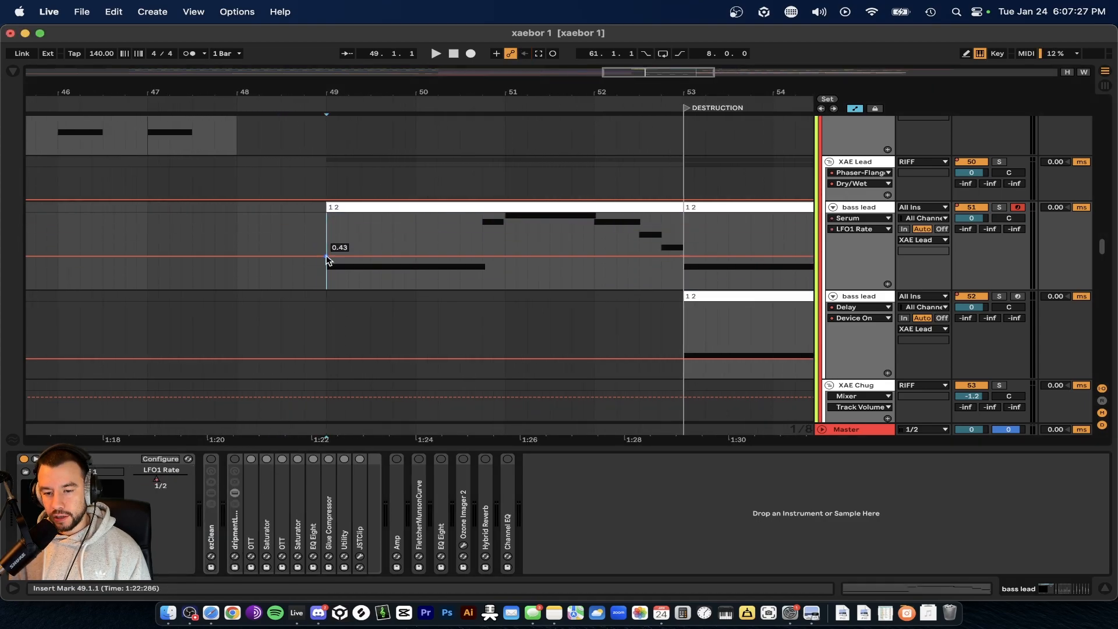
mouse_move(328, 260)
mouse_down()
mouse_move(327, 244)
mouse_move(326, 257)
mouse_up()
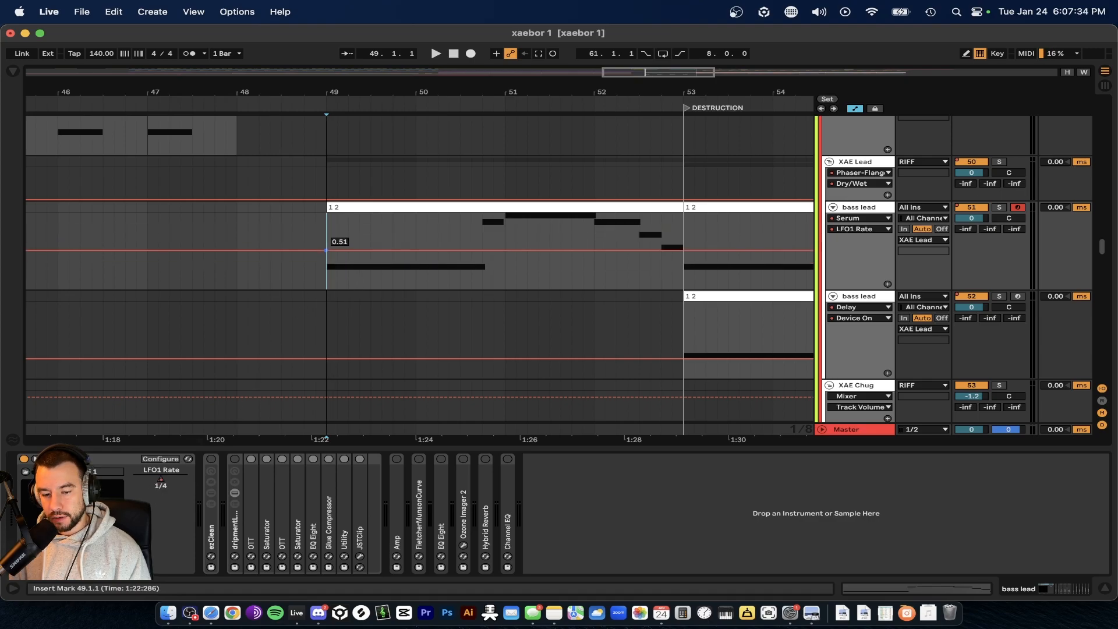
mouse_move(327, 251)
mouse_down()
mouse_move(324, 261)
mouse_move(323, 238)
mouse_move(323, 252)
mouse_up()
key(space)
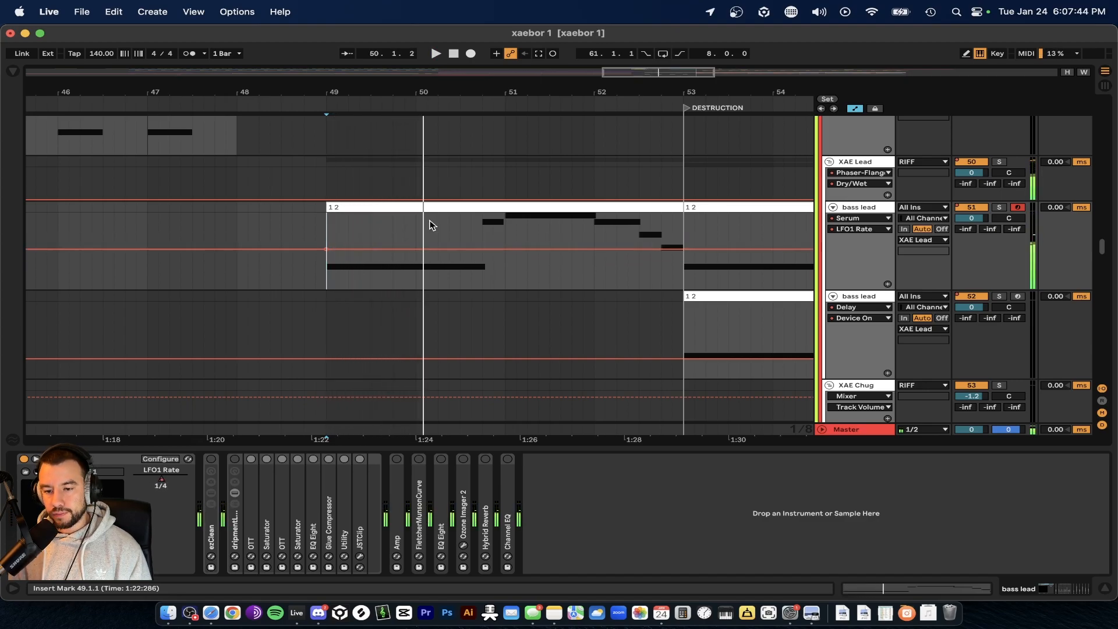
- Open the upper bass lead's clip at bar 49 and delete all of its notes
double_click(402, 207)
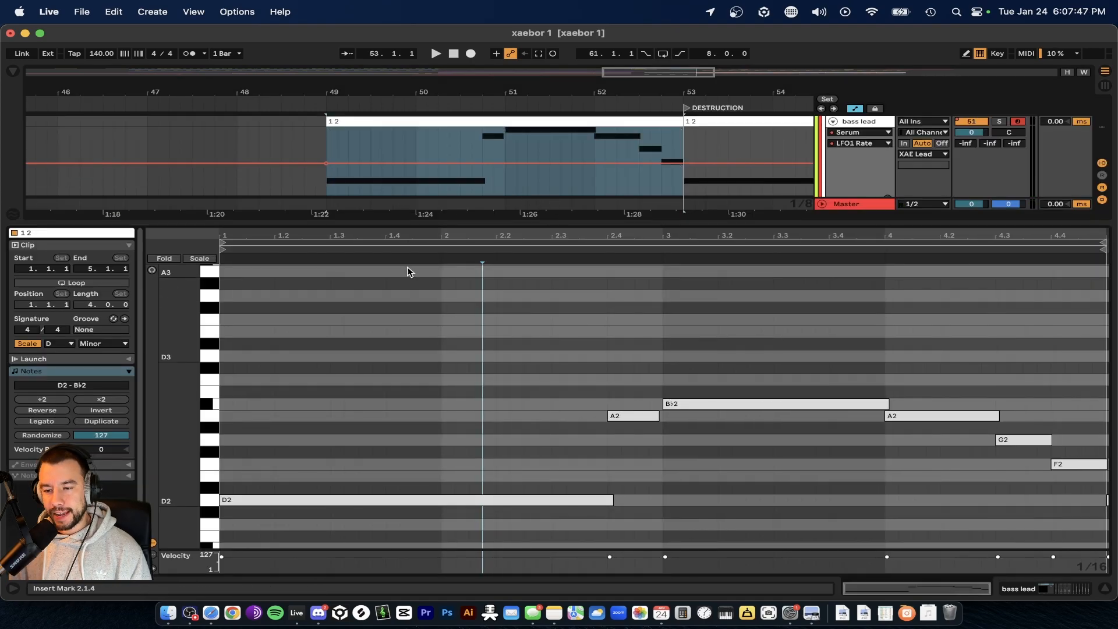
scroll(659, 503, down, 1)
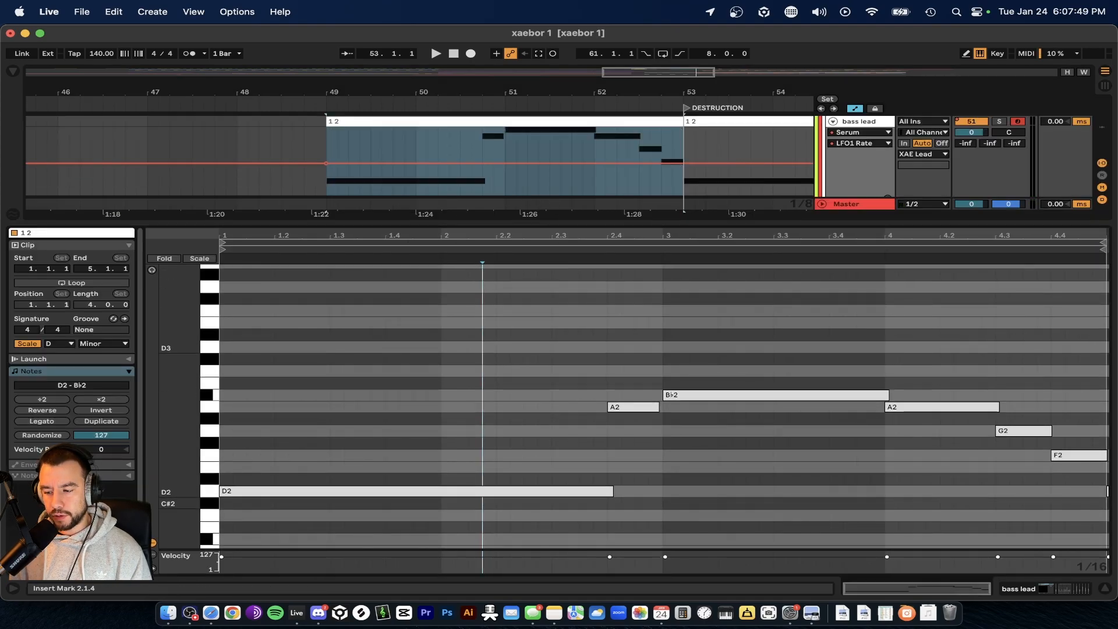
drag(1079, 529, 686, 321)
click(1069, 522)
key(super+a)
key(BackSpace)
- Enter a one-bar D2 note in the clip's first bar and a one-bar G2 in its second, and play them
double_click(225, 492)
drag(231, 492, 491, 435)
key(space)
key(super+d)
key(space)
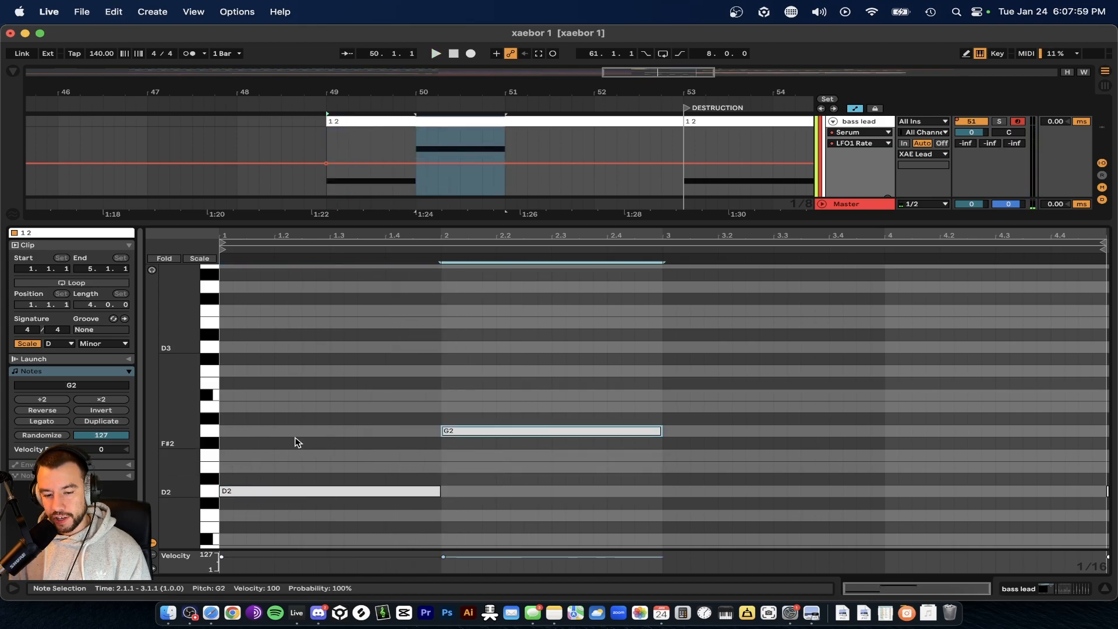
key(space)
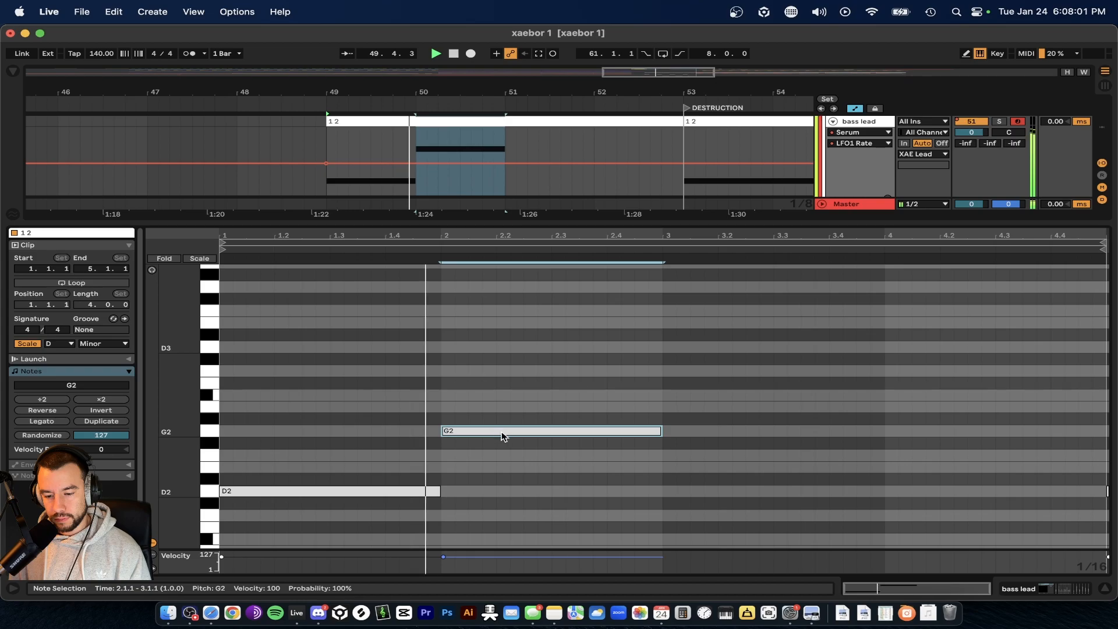
- Duplicate the one-bar note into the clip's third bar as F2 and its fourth bar as E2
key(super+d)
drag(701, 434, 706, 454)
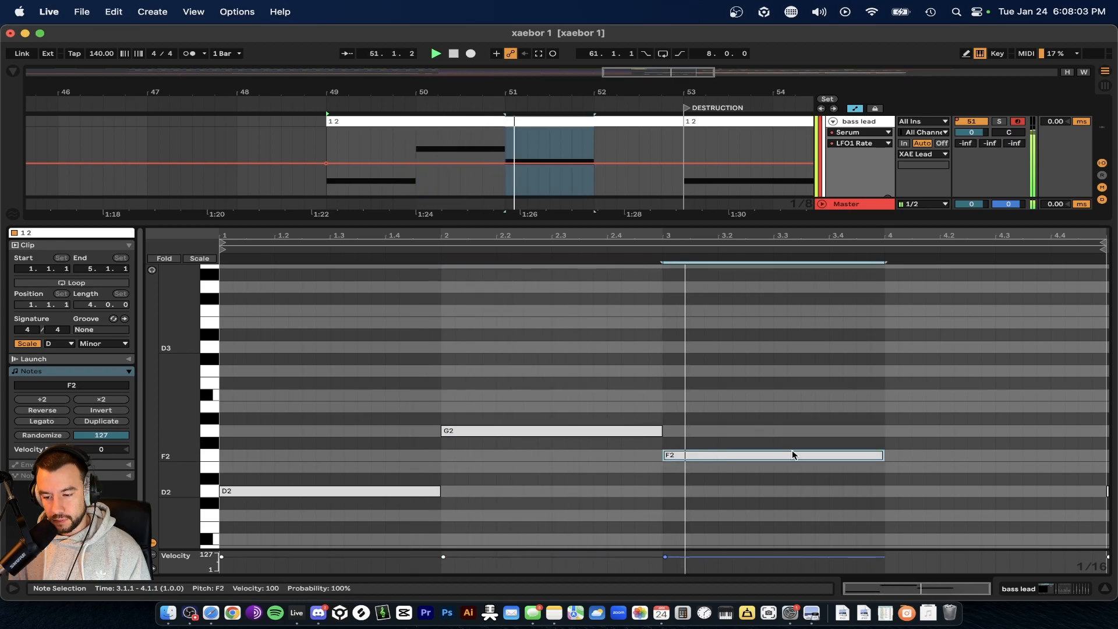
key(super+d)
drag(966, 453, 961, 468)
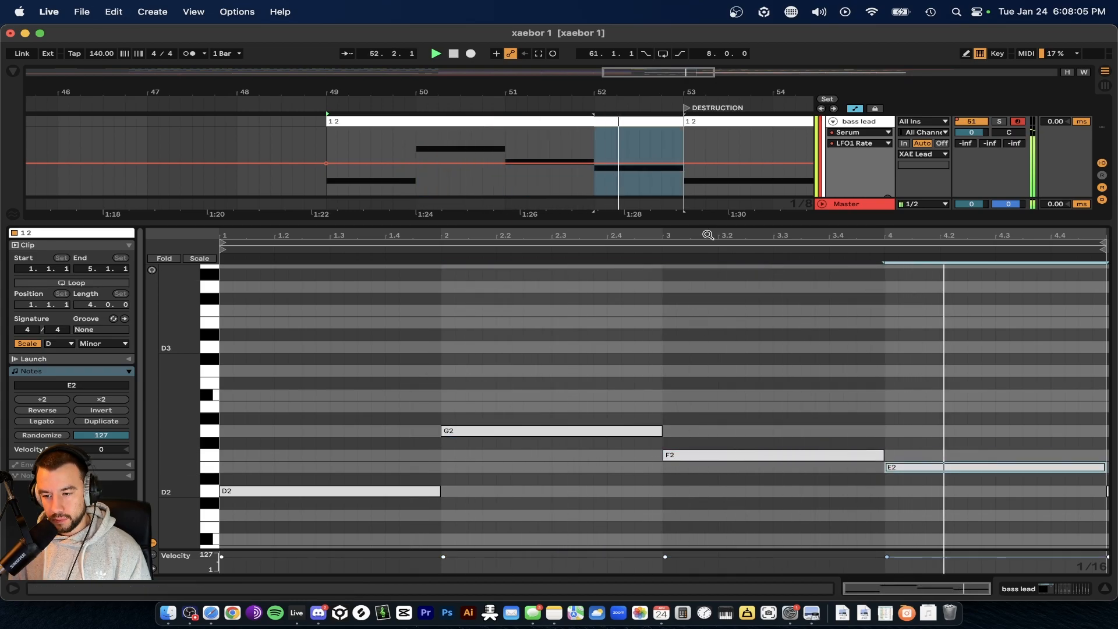
- Play on past bar 53 in the arrangement and compare the new clip's notes with the clip at bar 53
key(super+alt+l)
scroll(693, 222, down, 3)
scroll(693, 223, up, 3)
scroll(693, 224, down, 3)
scroll(694, 224, right, 3)
scroll(694, 224, up, 1)
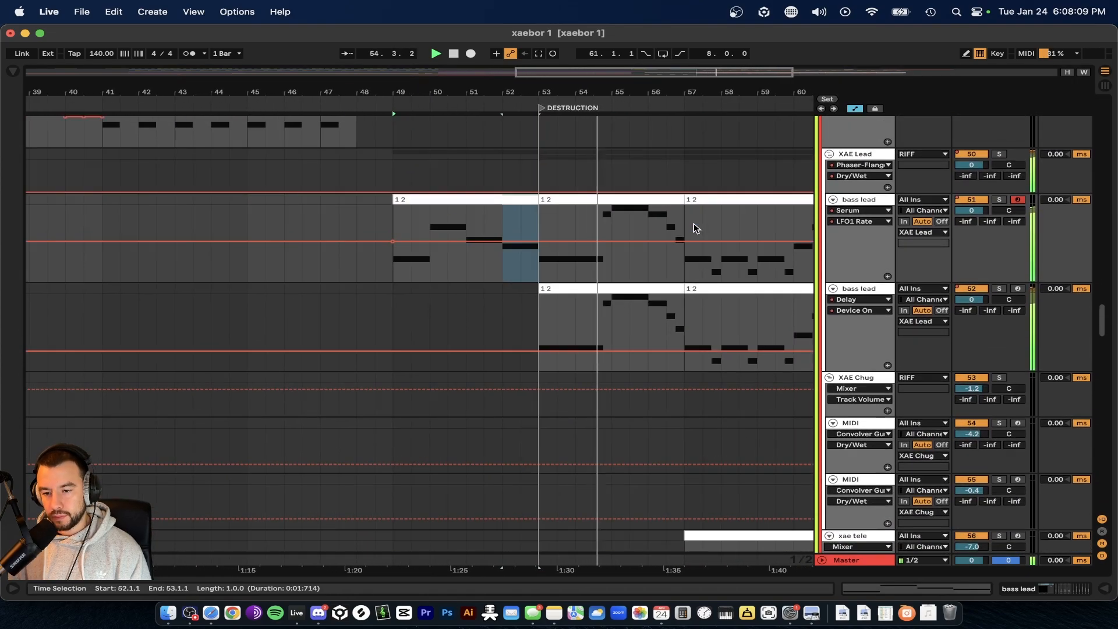
key(space)
double_click(449, 199)
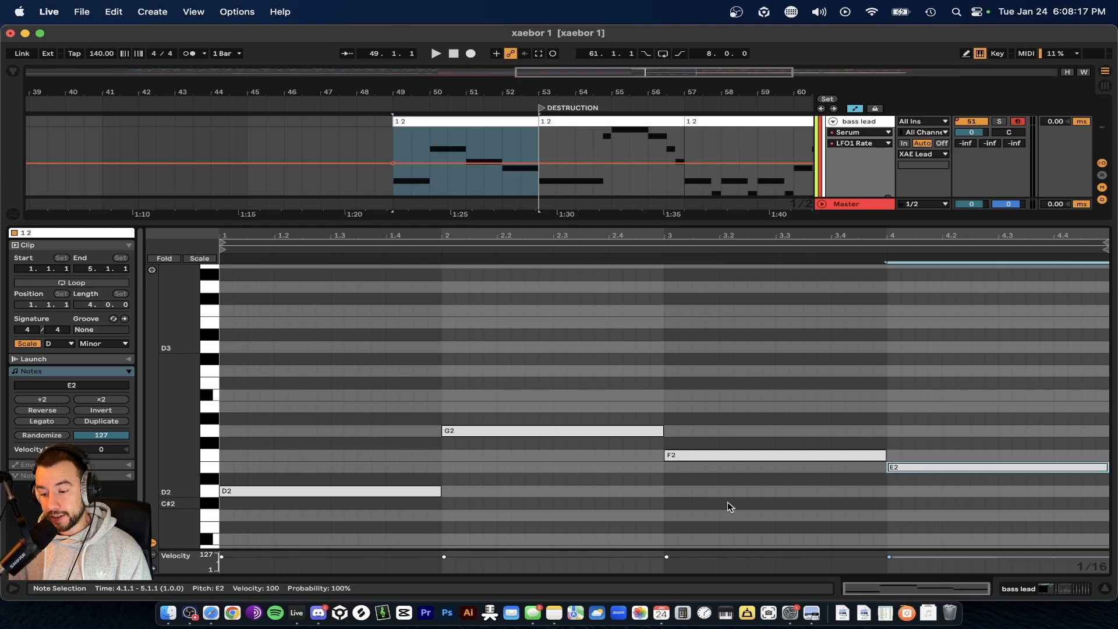
click(551, 122)
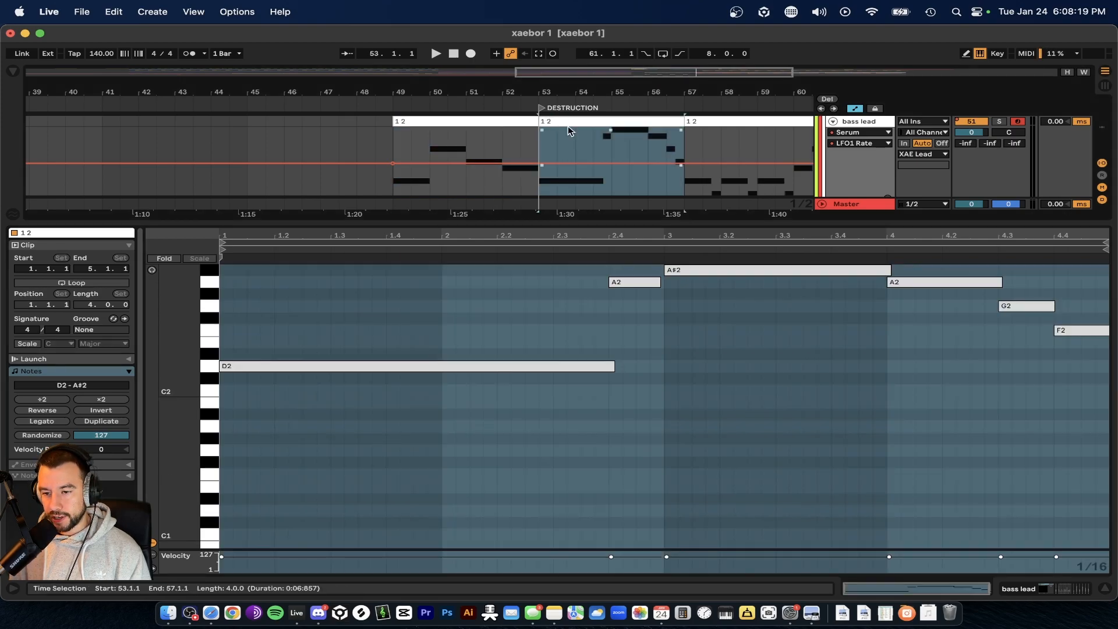
click(474, 120)
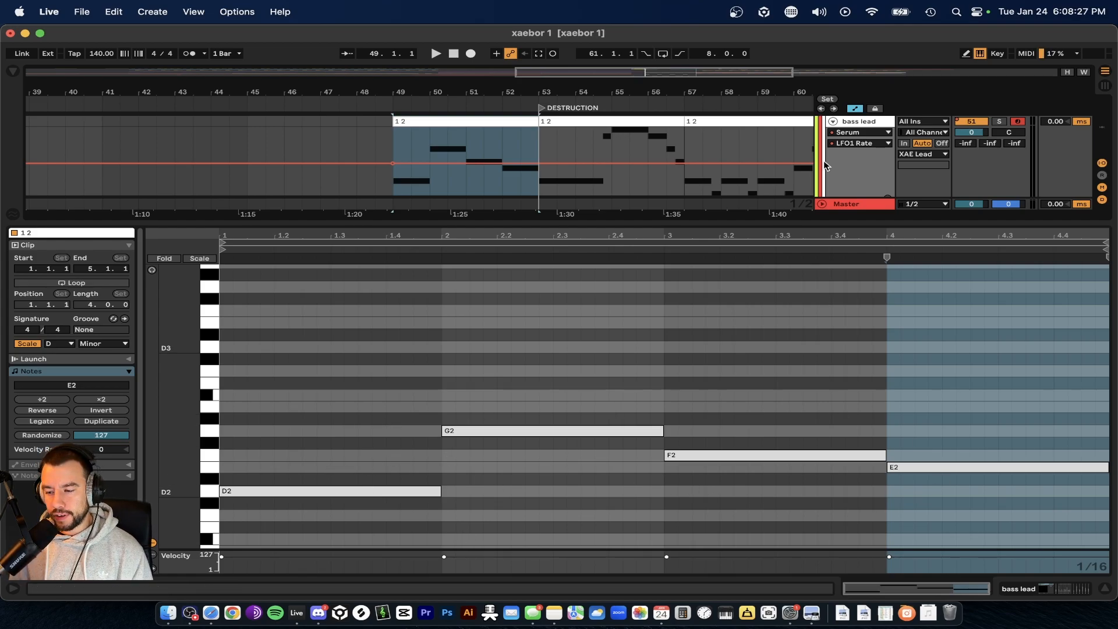
- Solo the upper bass lead and play its new clip from bar 49
click(1000, 122)
key(space)
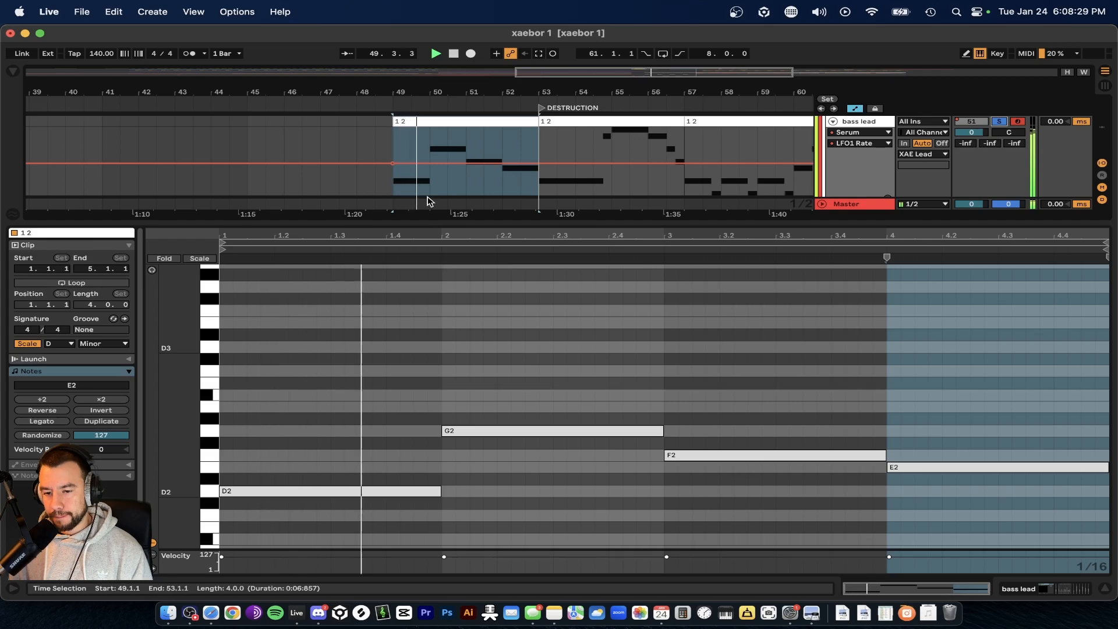
key(space)
- Raise the LFO1 Rate automation to 0.69 for the first beat of bar 49, dropping to 0.51 at 49.2, and audition it
scroll(406, 191, up, 2)
drag(400, 223, 399, 367)
scroll(429, 183, up, 4)
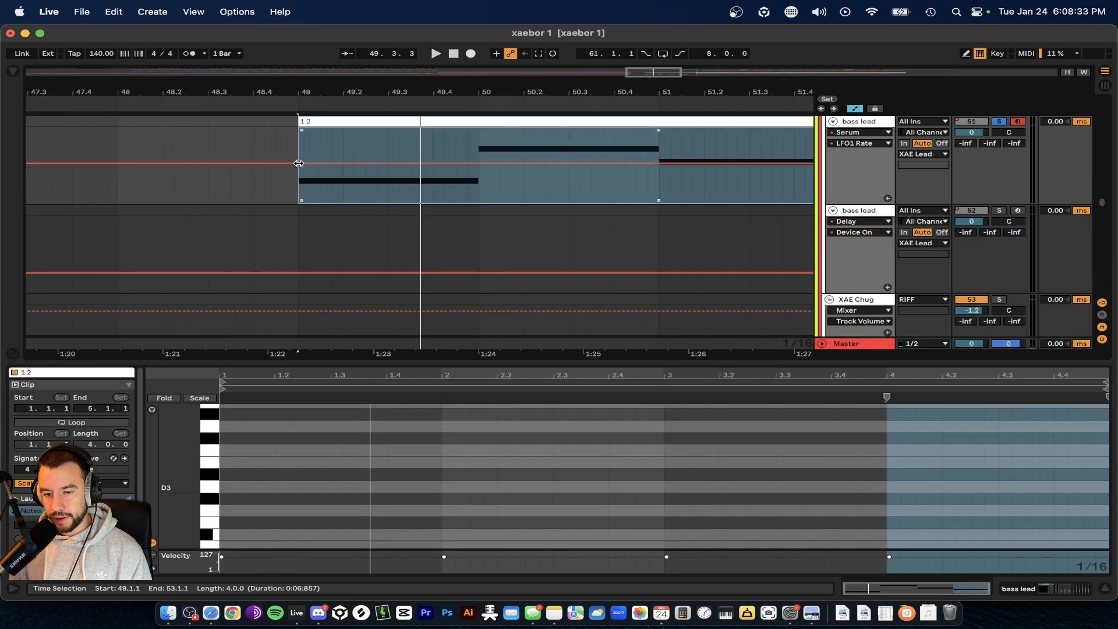
key(space)
drag(299, 164, 367, 167)
key(space)
key(space)
click(344, 151)
key(space)
key(space)
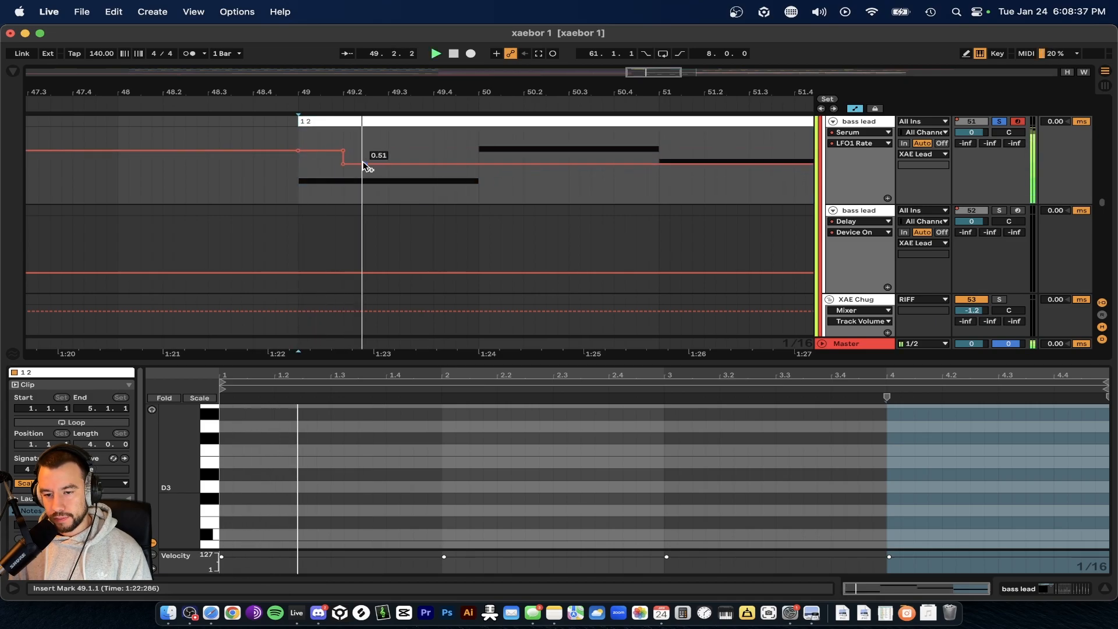
key(space)
- Copy the first beat of bar 49 with its LFO1 Rate automation and paste it at bar 50
drag(340, 190, 301, 189)
key(super+c)
click(474, 189)
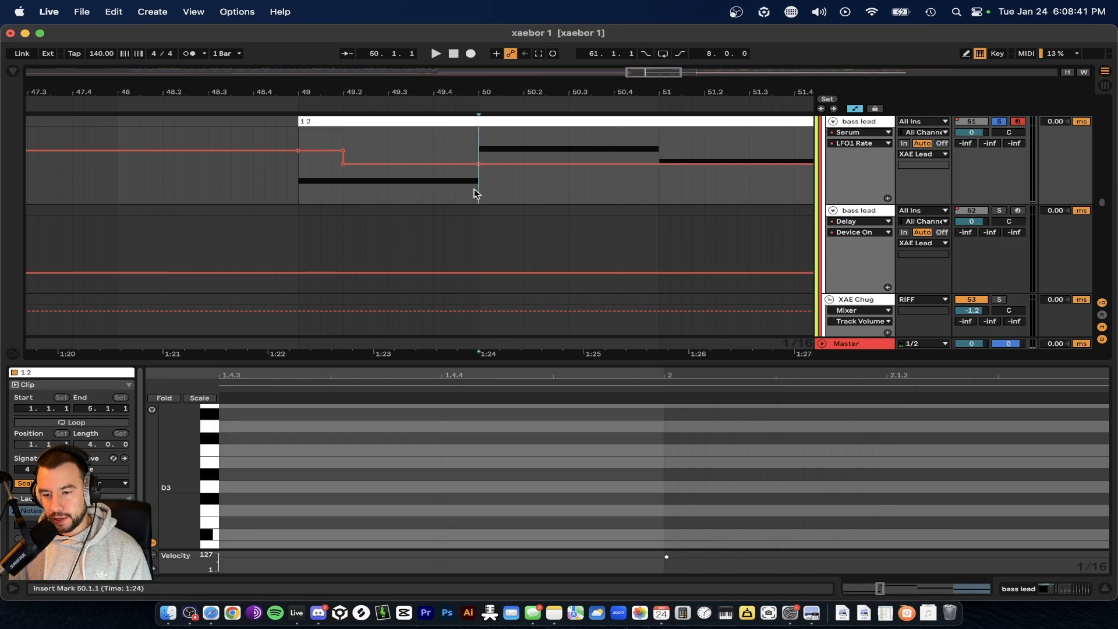
key(super+v)
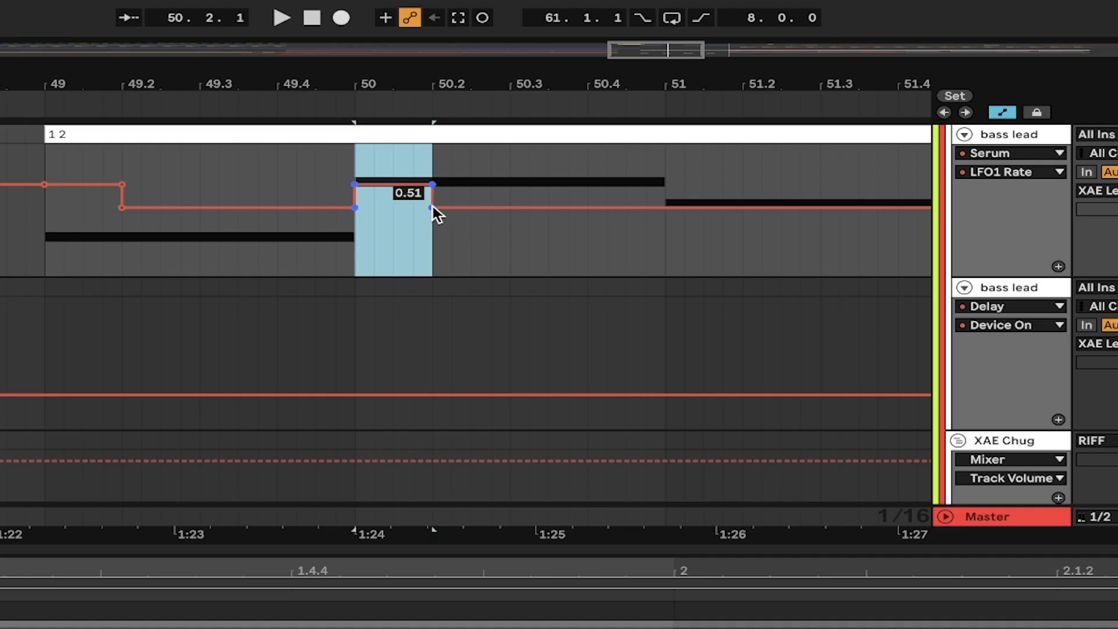
- Extend the raised 0.69 LFO1 Rate section to span the whole of bar 50
drag(432, 207, 664, 184)
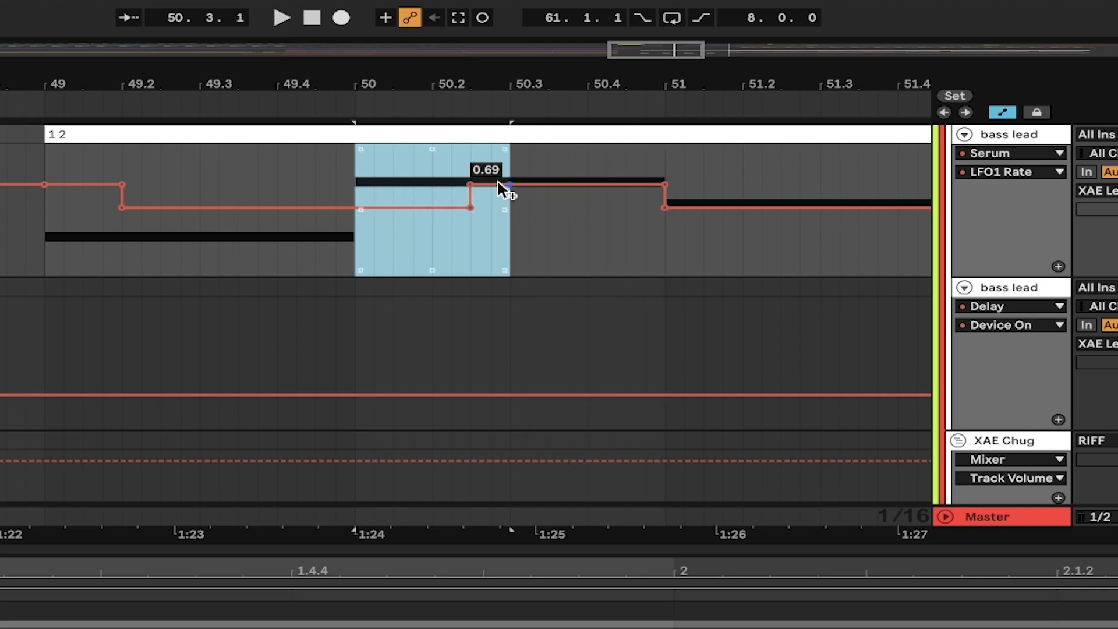
drag(470, 184, 353, 183)
click(366, 243)
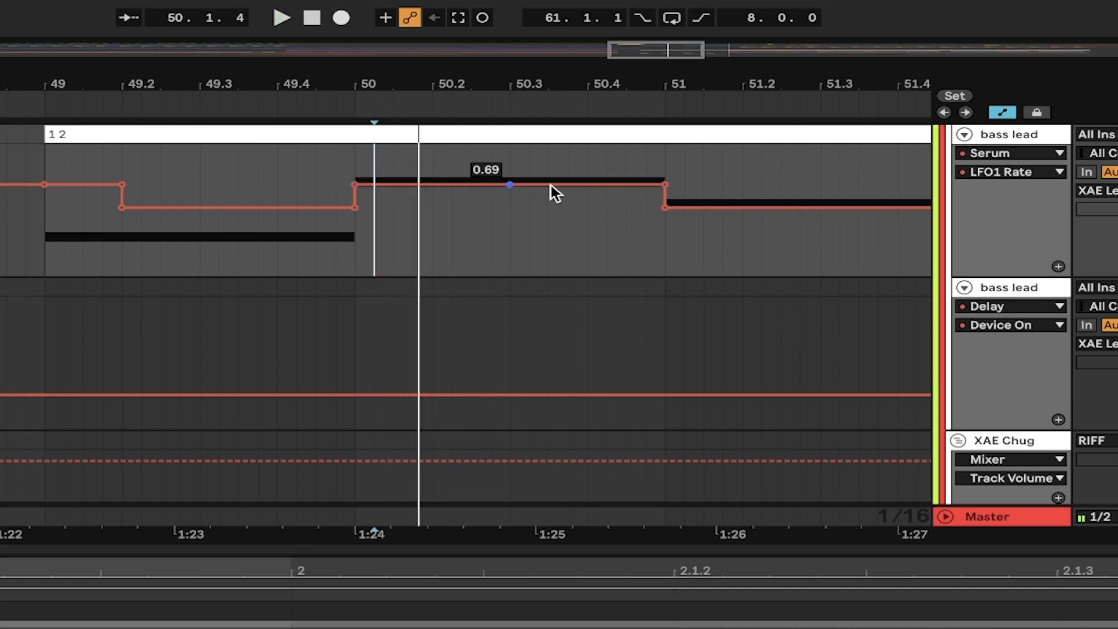
- Drop the LFO1 Rate at 50.3 so it slopes down to bar 51, and play the automation from bar 49
mouse_move(664, 184)
mouse_down()
mouse_move(505, 202)
mouse_move(510, 210)
mouse_move(510, 201)
mouse_up()
key(space)
key(space)
key(space)
click(38, 255)
key(space)
key(minus)
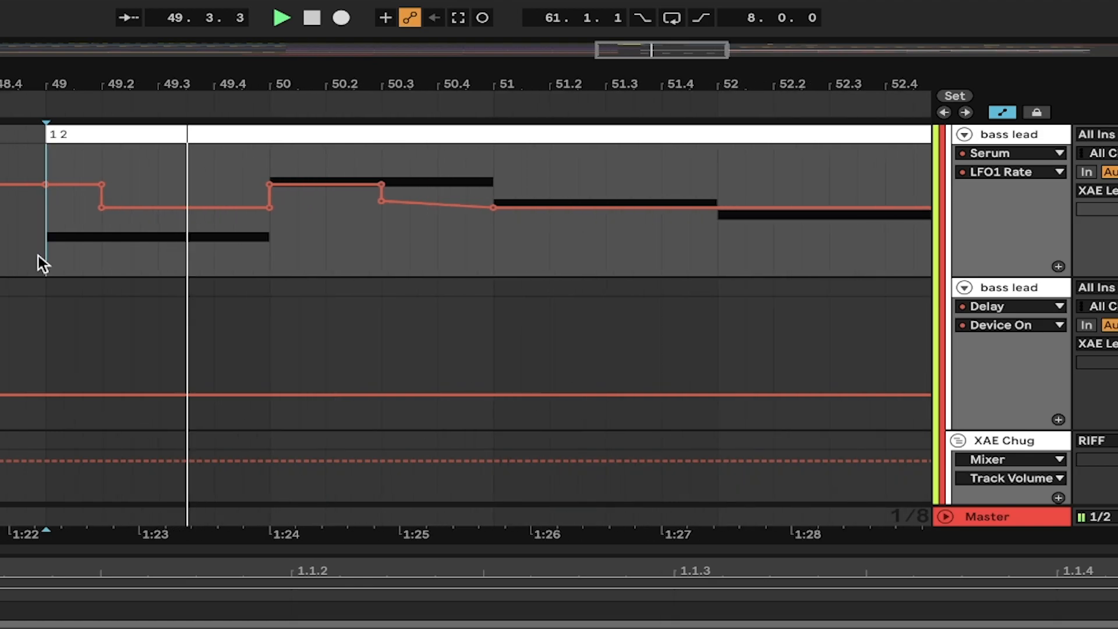
- Duplicate bar 49's LFO1 Rate automation onto bar 50 and play it back from bar 49
scroll(328, 241, down, 2)
key(space)
drag(273, 239, 80, 238)
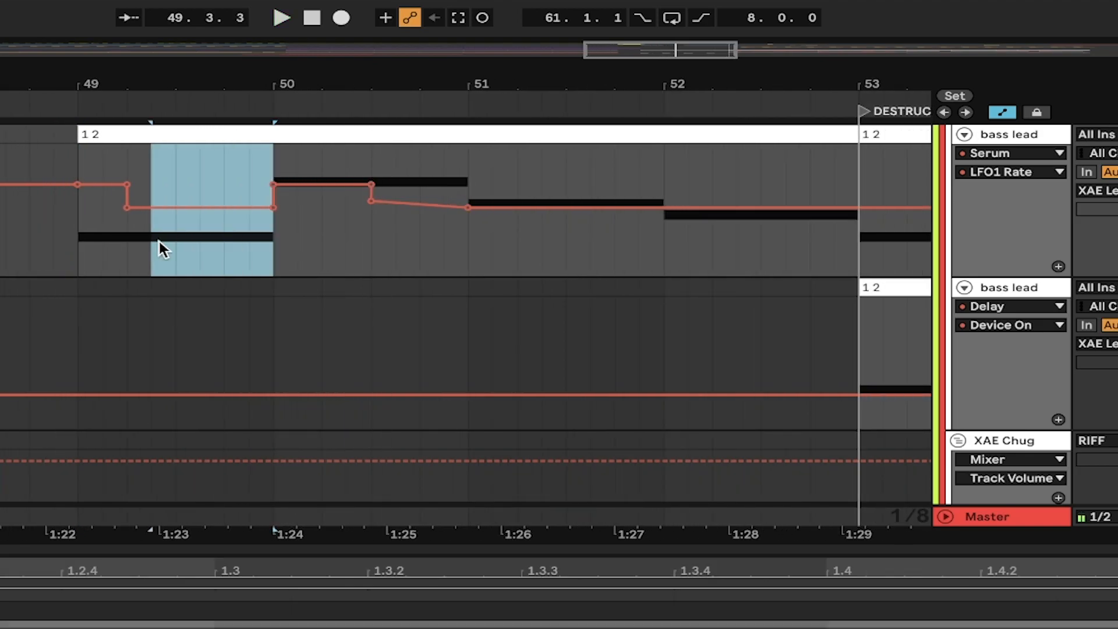
key(super+d)
click(318, 186)
key(space)
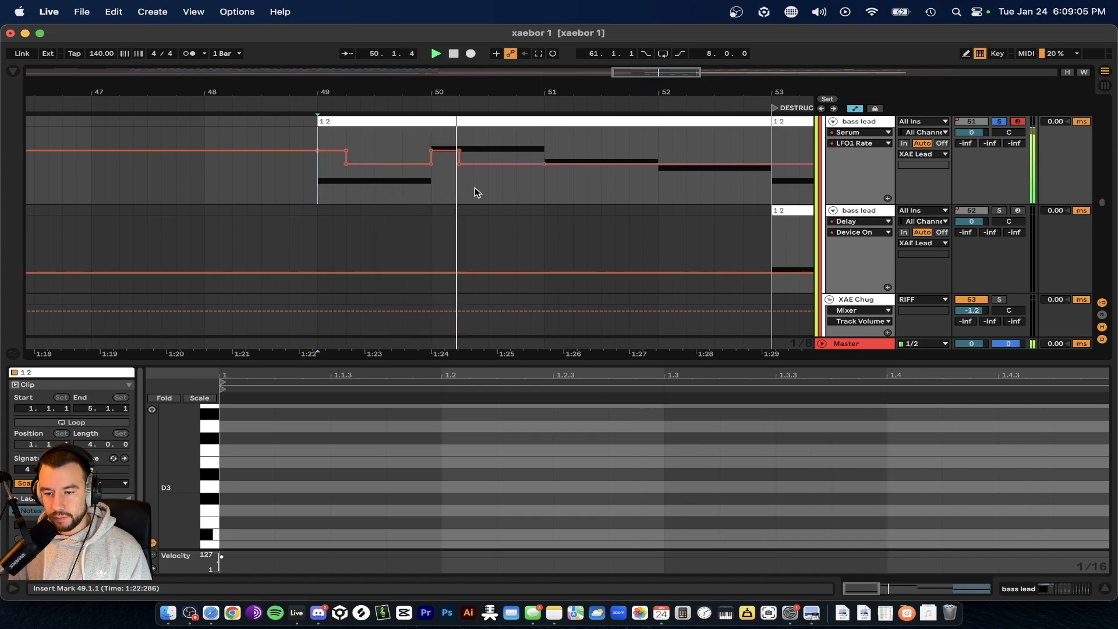
- Duplicate bar 50's LFO1 Rate automation onto bar 51 and replay the clip from bar 49
drag(548, 182, 437, 181)
click(433, 182)
key(super+d)
key(space)
key(space)
key(super+z)
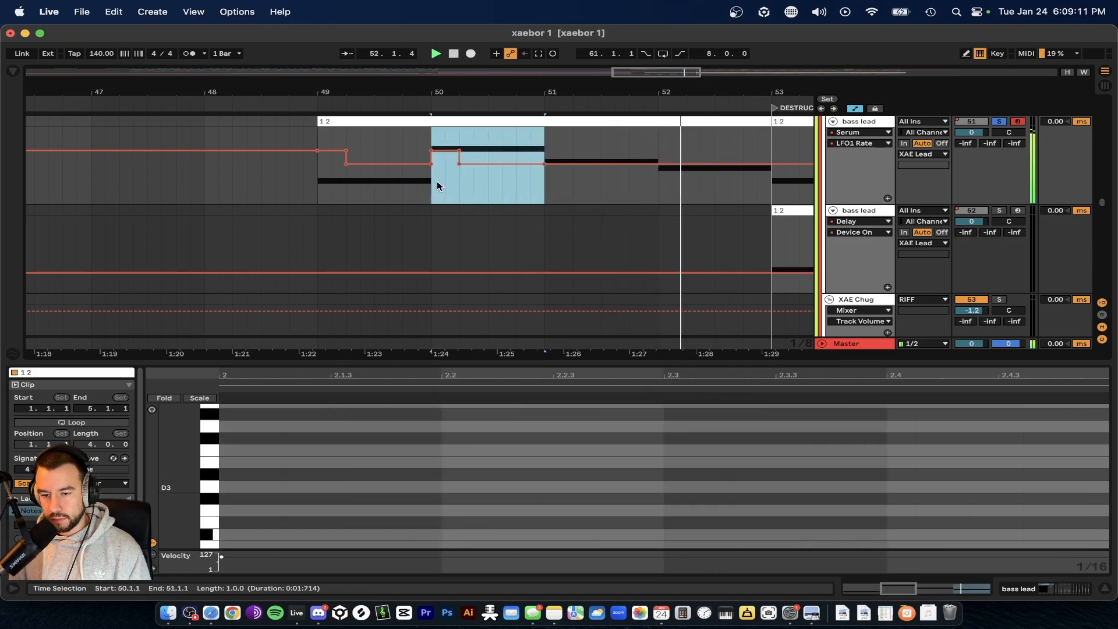
key(super+d)
click(704, 181)
click(442, 184)
key(space)
key(space)
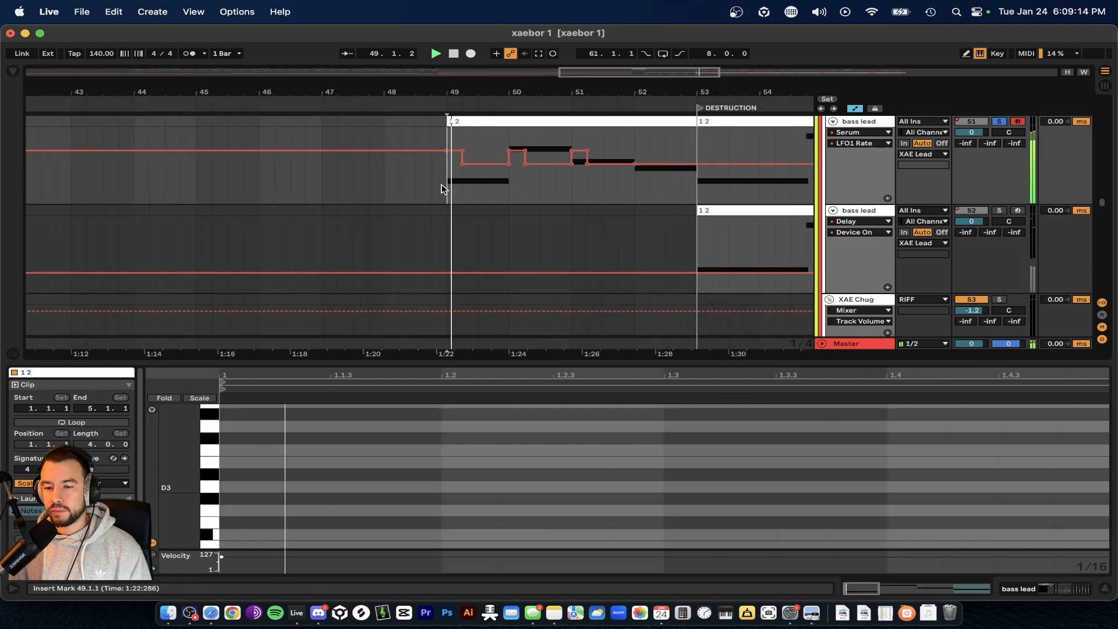
- Raise the LFO1 Rate automation from 52.3 onward to the level of the earlier peaks and audition that ending
scroll(496, 188, up, 3)
scroll(495, 187, right, 2)
scroll(495, 187, right, 2)
scroll(490, 192, up, 1)
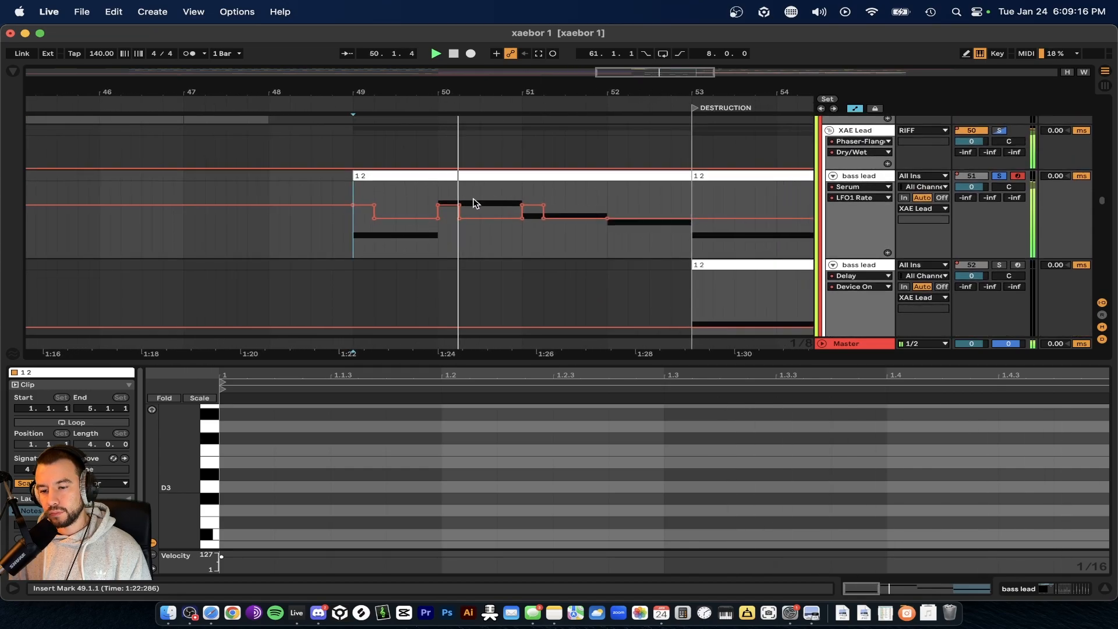
scroll(574, 216, down, 1)
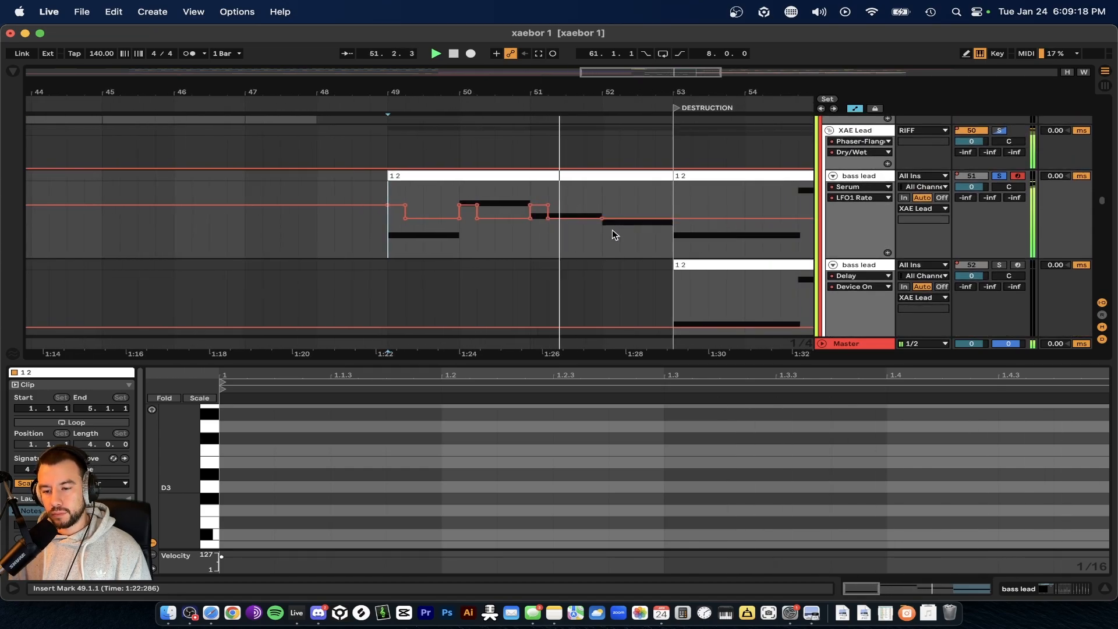
scroll(613, 229, down, 1)
scroll(612, 230, right, 1)
click(583, 214)
drag(600, 215, 582, 202)
key(space)
key(space)
click(580, 186)
key(space)
key(space)
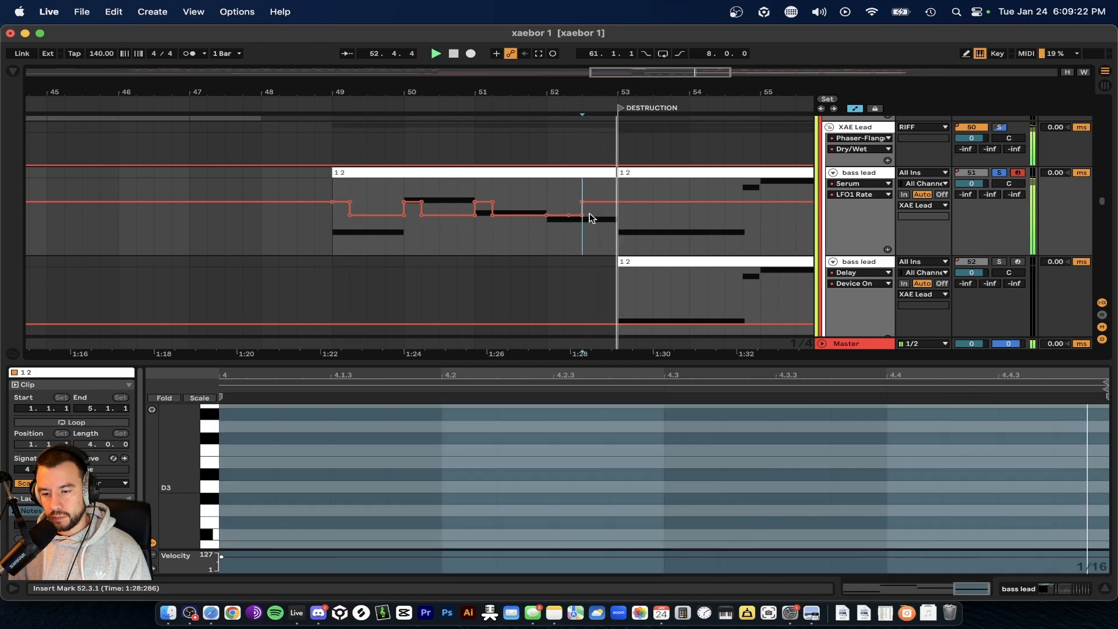
scroll(526, 236, up, 2)
key(space)
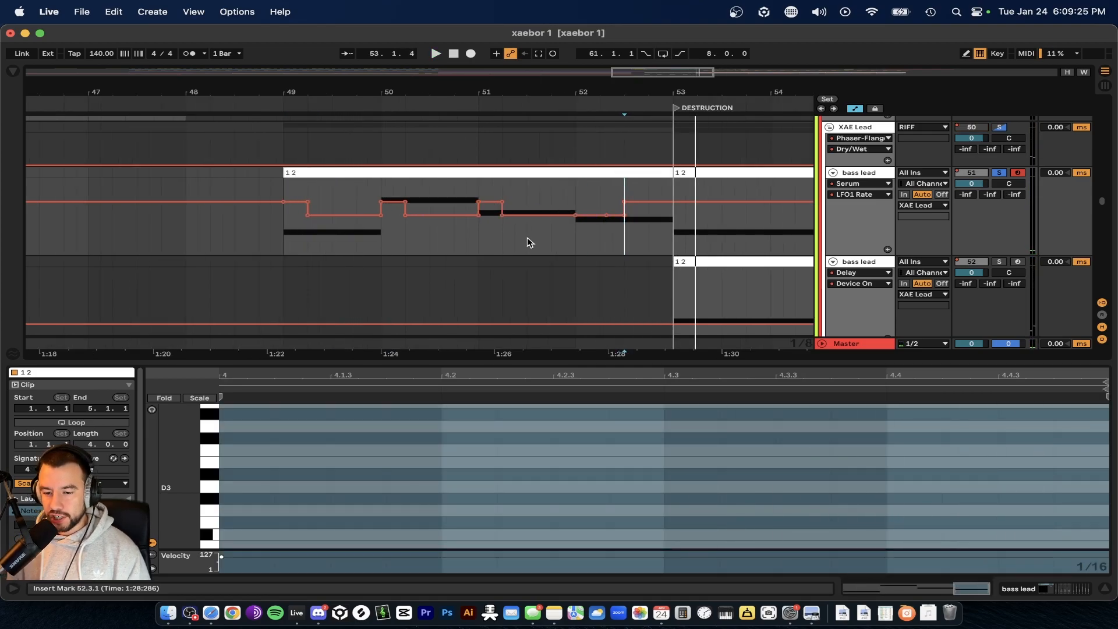
- Open the bass lead track's Serum patch, set its LFO 1 rate to 1/8, and close the plugin window
scroll(431, 232, down, 3)
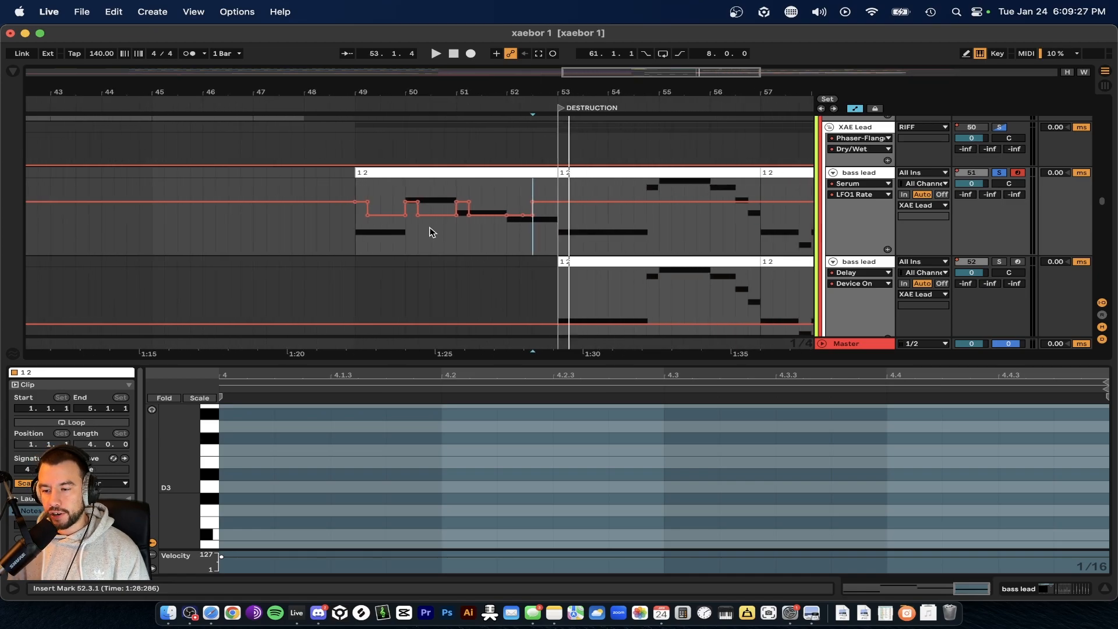
click(868, 175)
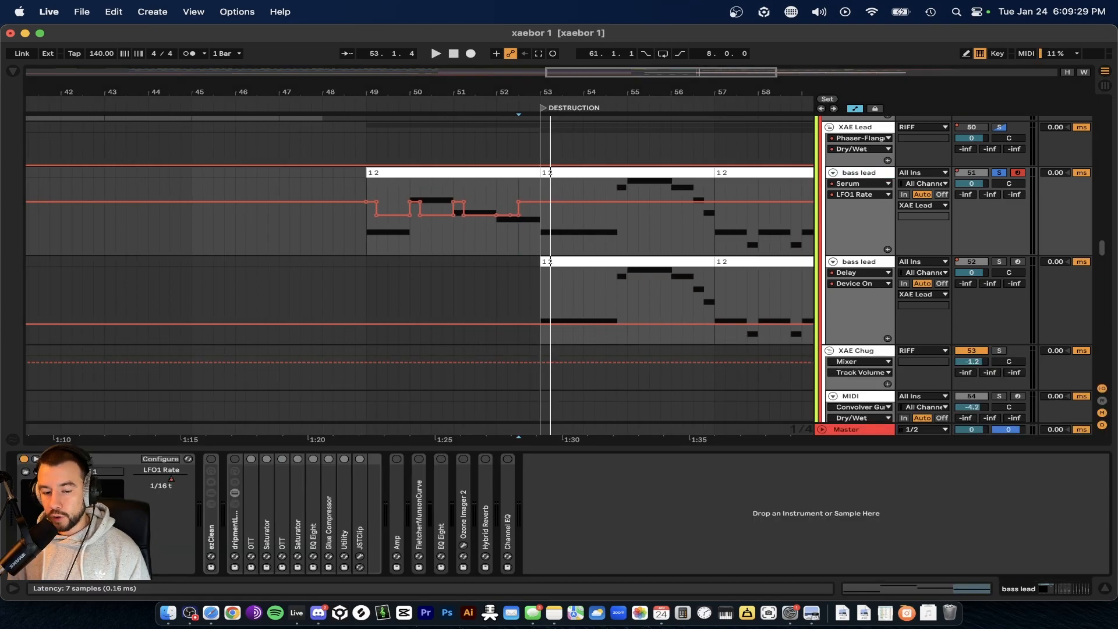
click(46, 459)
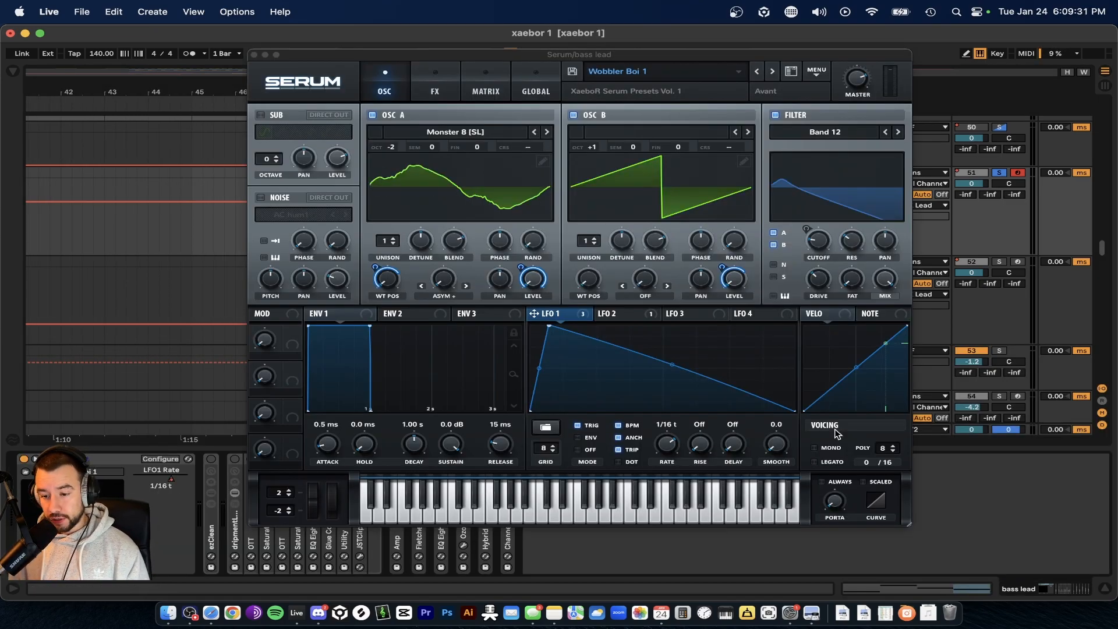
click(574, 325)
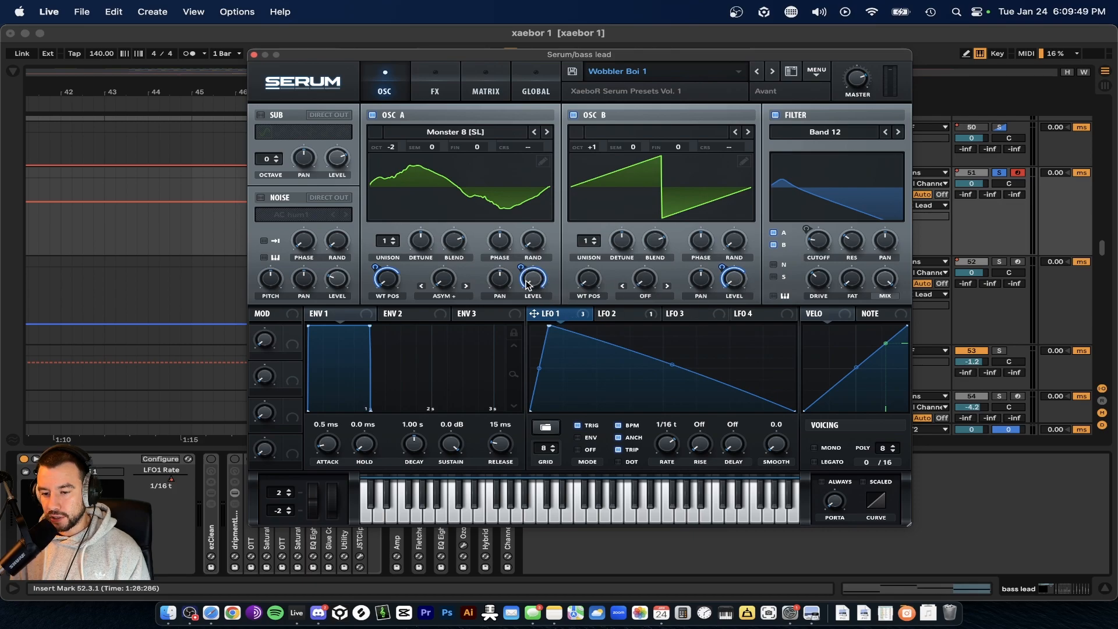
drag(669, 451, 667, 477)
click(254, 55)
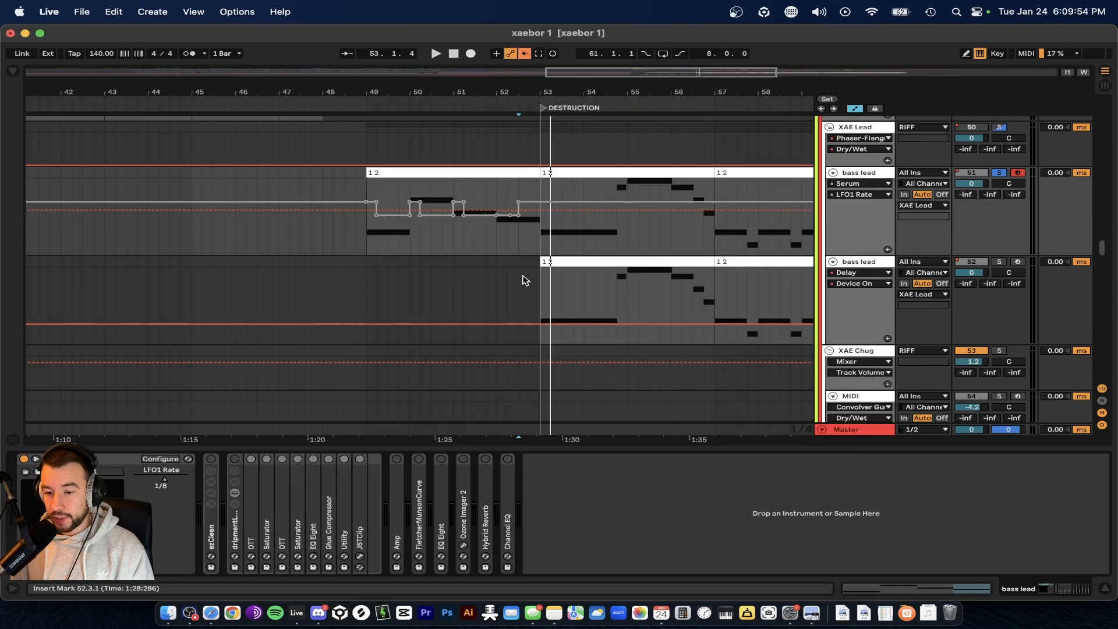
- Reopen the bass lead's Serum patch and review its effects rack before returning to the oscillators
click(46, 459)
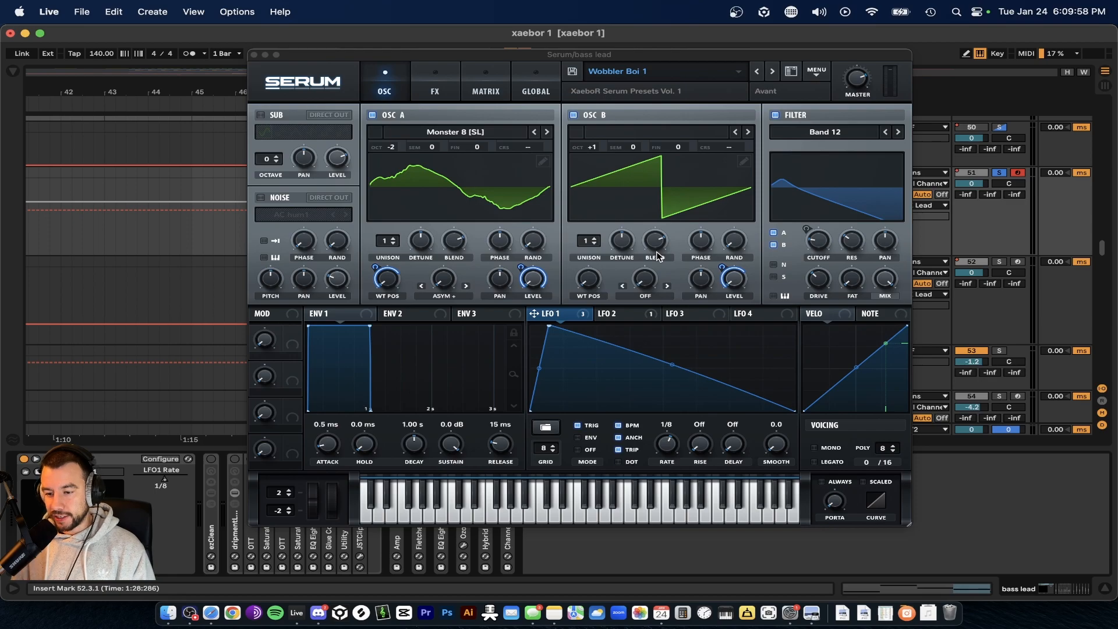
click(436, 82)
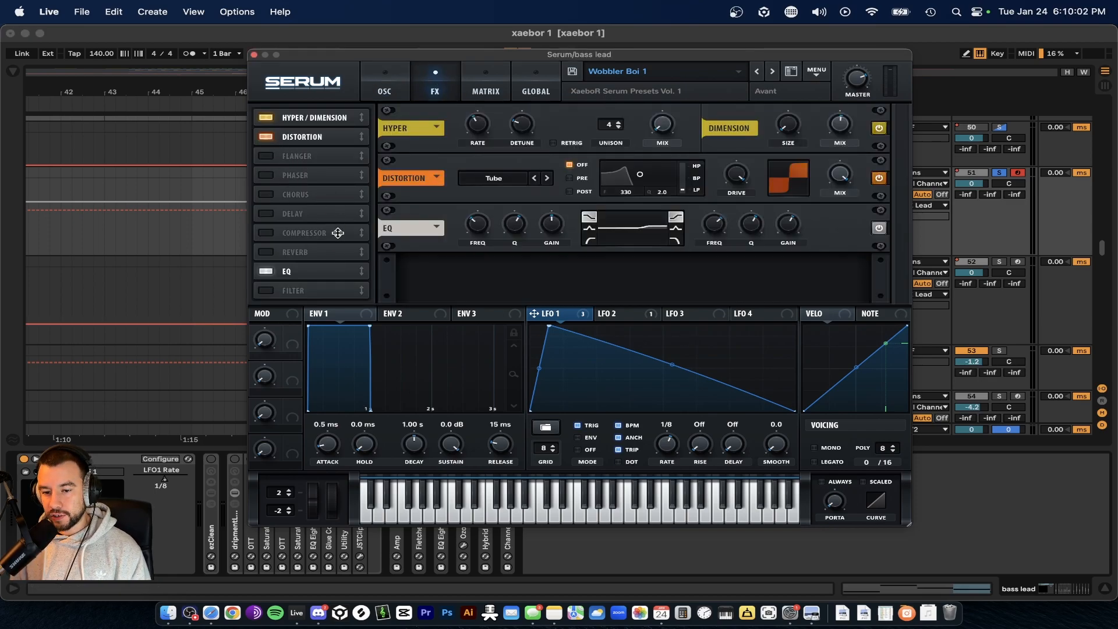
click(274, 295)
click(280, 289)
click(393, 85)
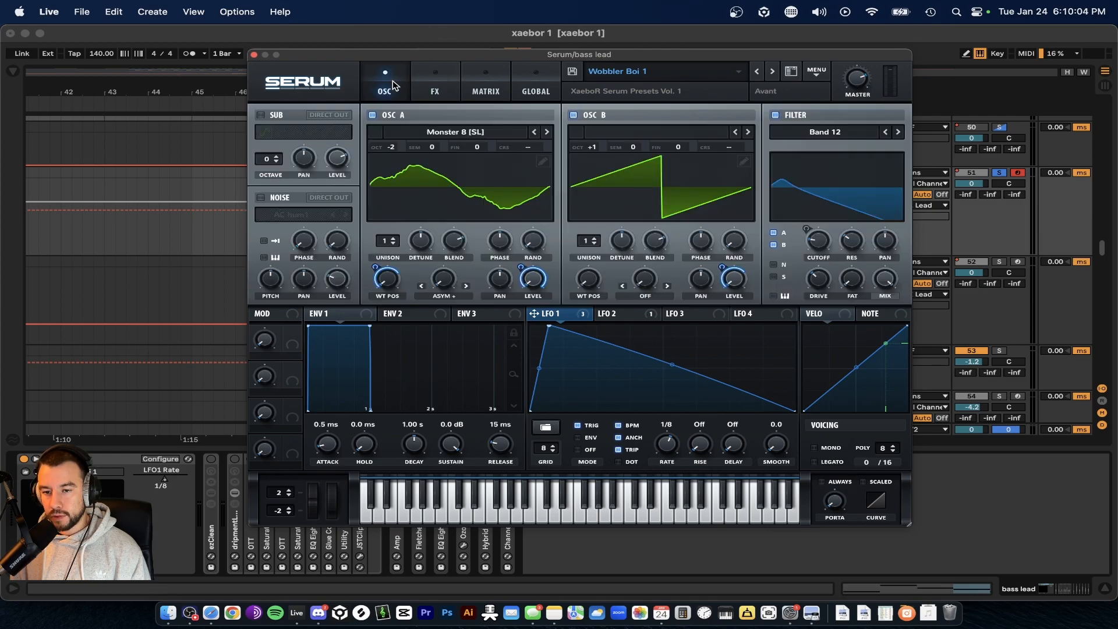
- Set oscillator B's warp mode to Sync and oscillator A's to FM (From B), trying out their warp amounts
click(653, 294)
click(663, 326)
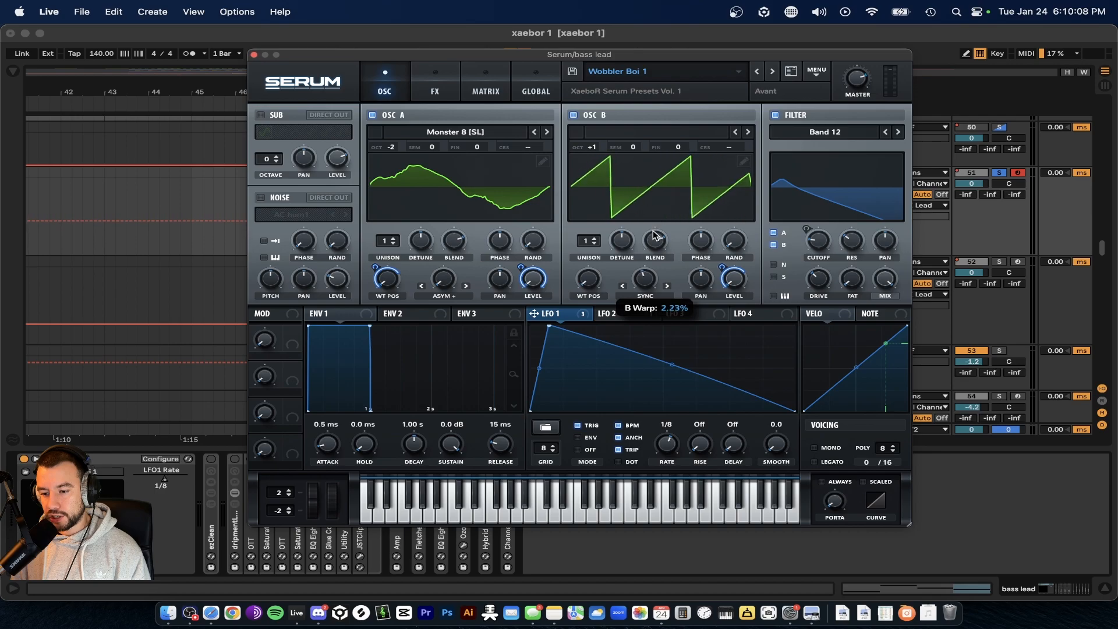
click(447, 297)
click(446, 288)
drag(444, 282, 449, 263)
click(451, 300)
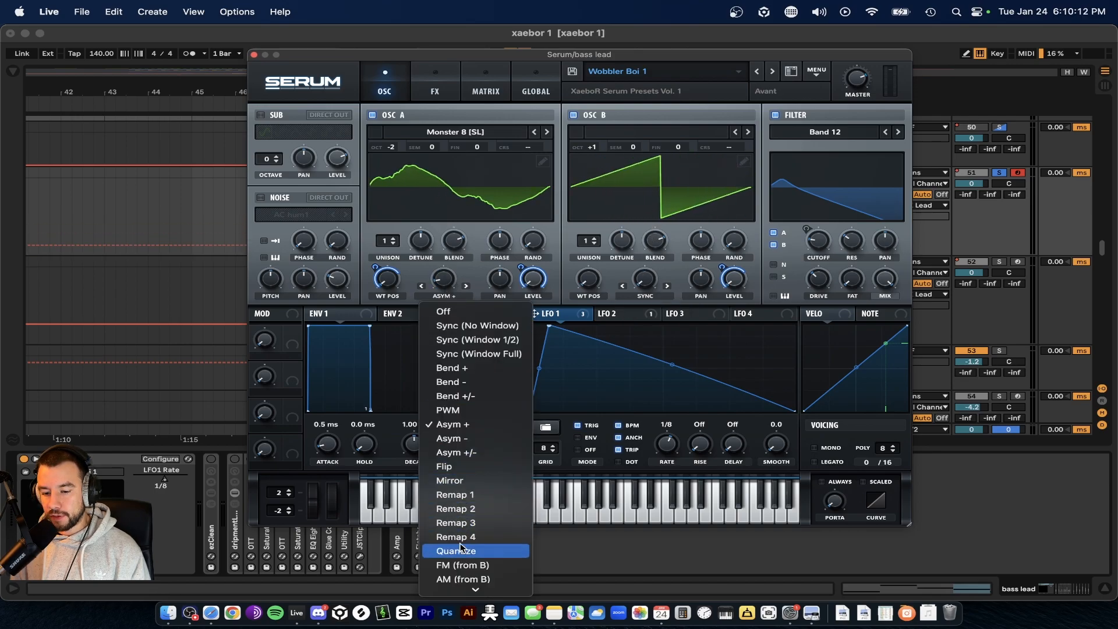
click(463, 566)
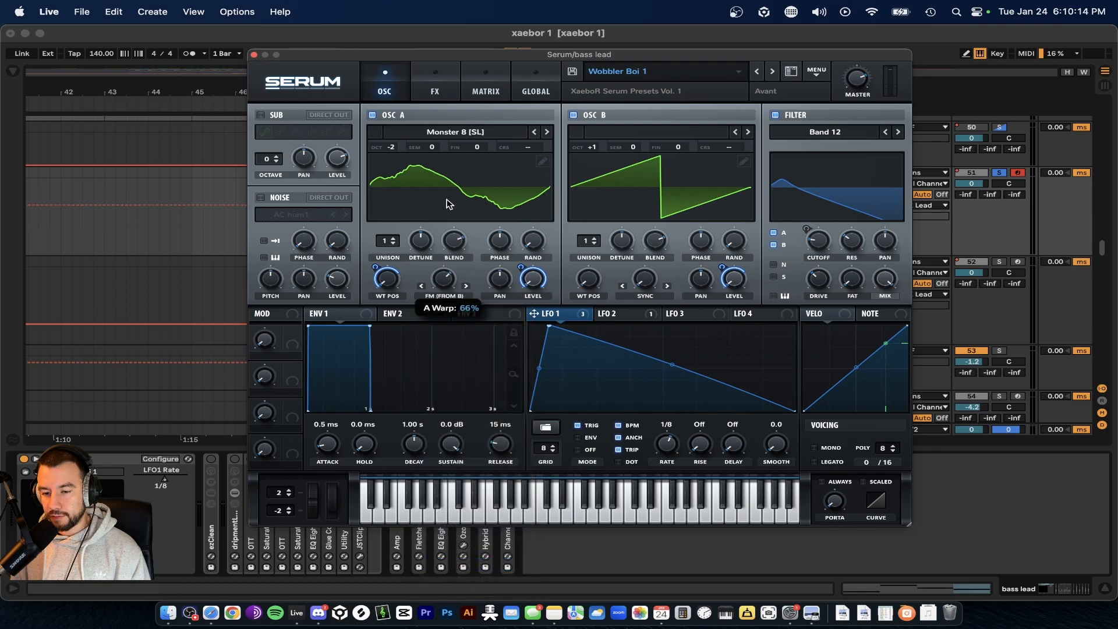
- Sweep the filter cutoff upward and adjust the octave settings of oscillators B and A
drag(824, 245, 785, 199)
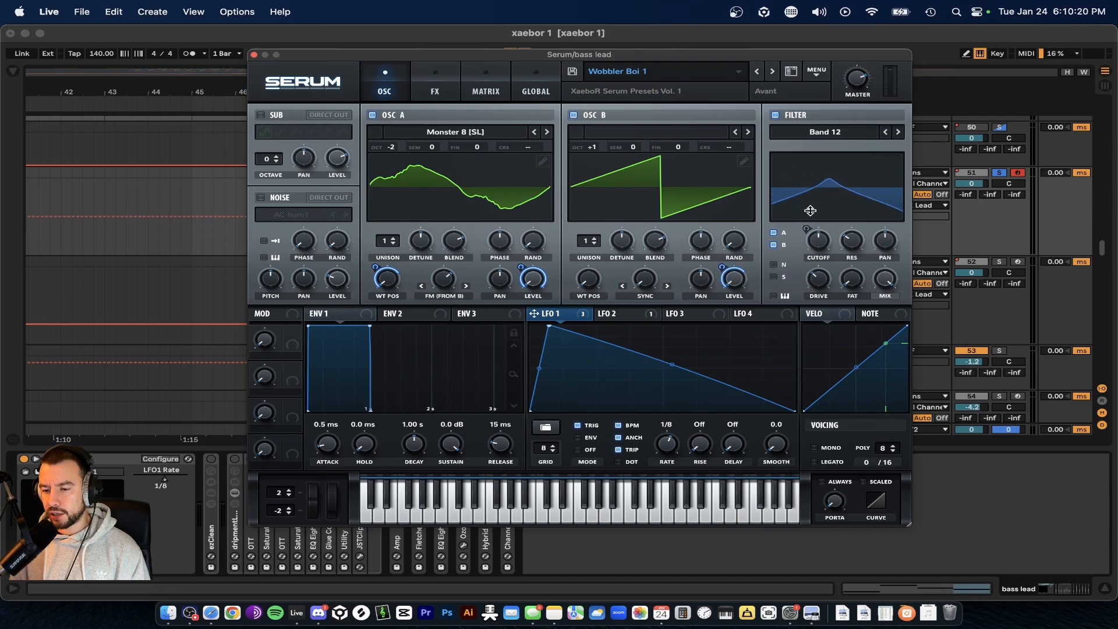
drag(591, 146, 591, 168)
drag(390, 146, 389, 175)
click(437, 71)
click(391, 78)
click(437, 74)
click(403, 78)
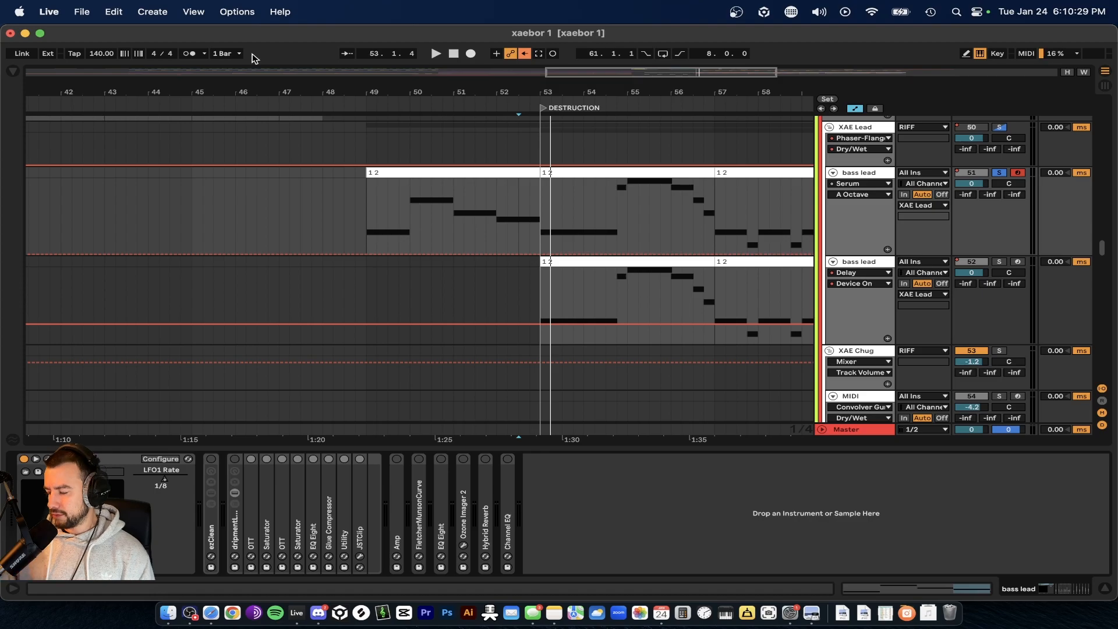